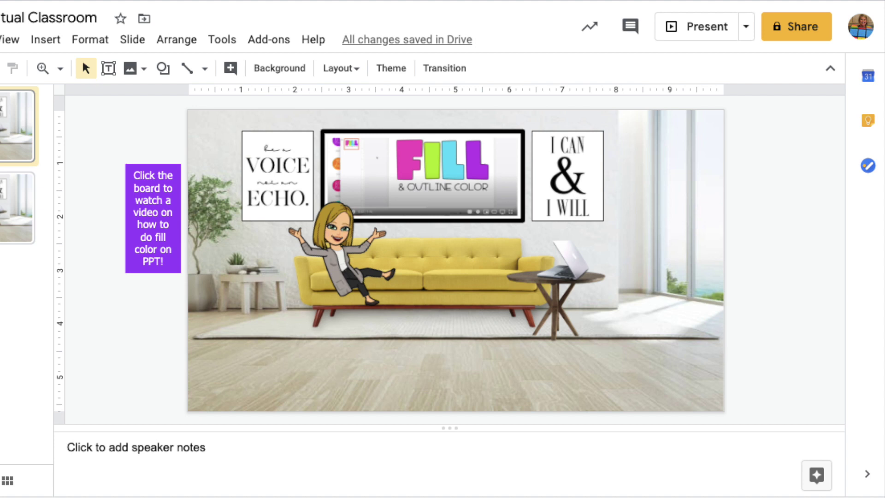
Step: Preview the finished classroom's to-do slide, then move to the blank header presentation
click(17, 208)
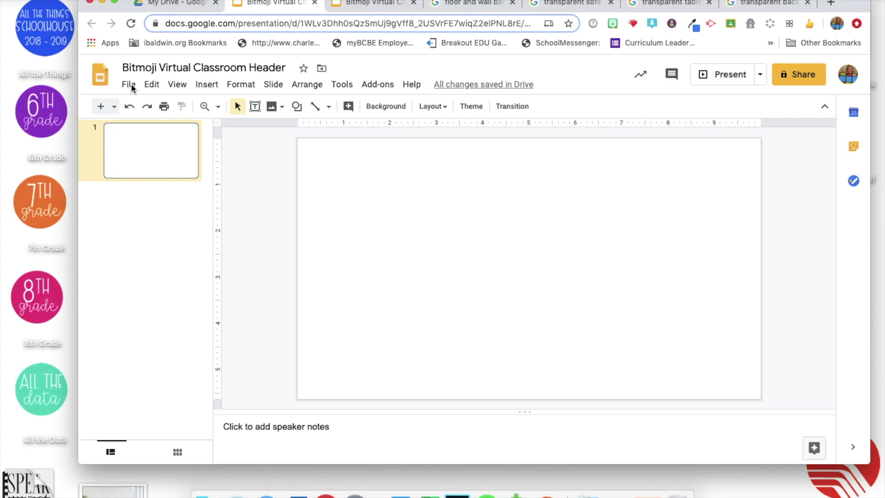
Step: Set a custom page size of 16.67 × 4 inches to make a wide banner
click(129, 85)
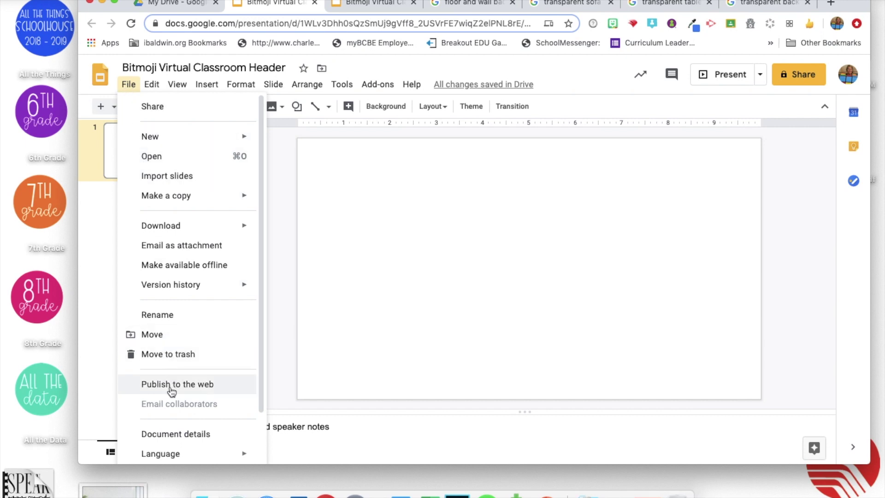
scroll(170, 391, down, 3)
click(171, 415)
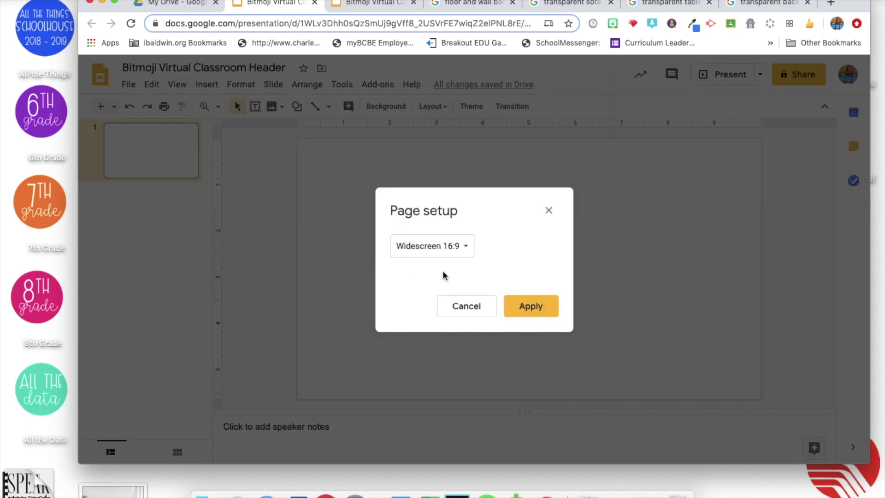
click(464, 248)
click(430, 285)
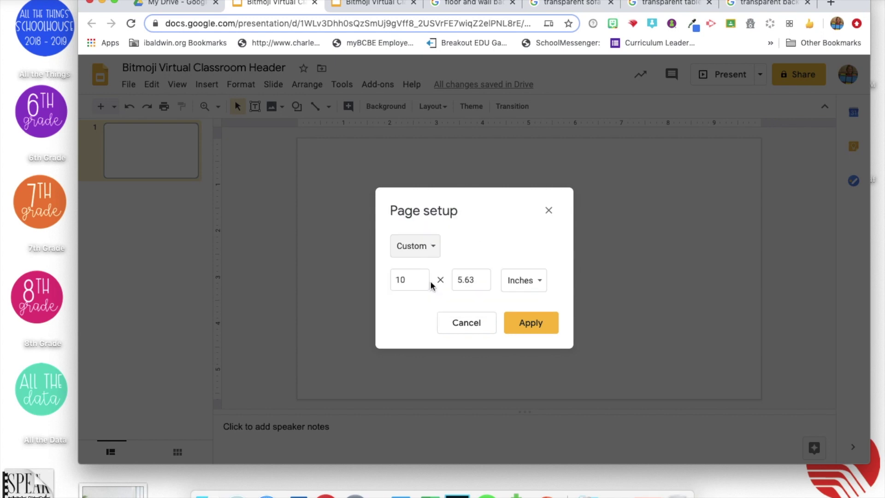
click(413, 280)
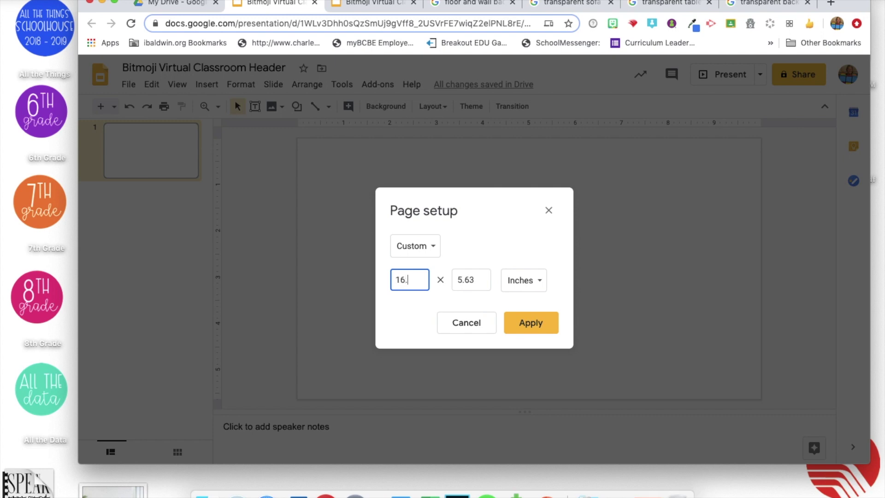
drag(479, 280, 453, 279)
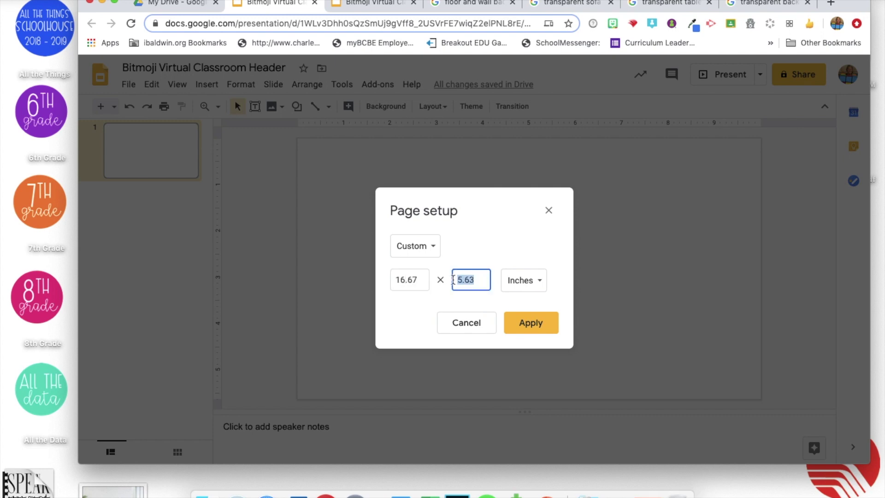
text(4.17)
click(539, 330)
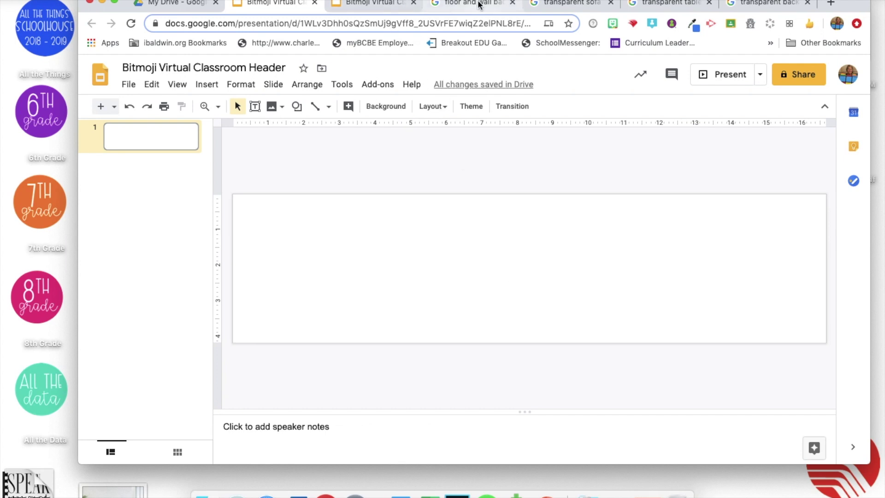
Step: Check the finished classroom for reference and browse the floor-and-wall background results
click(374, 4)
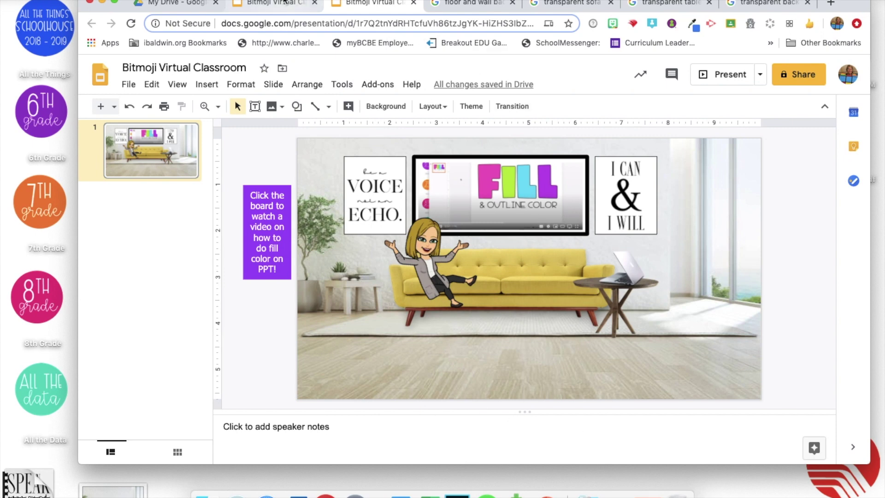
click(265, 3)
click(475, 4)
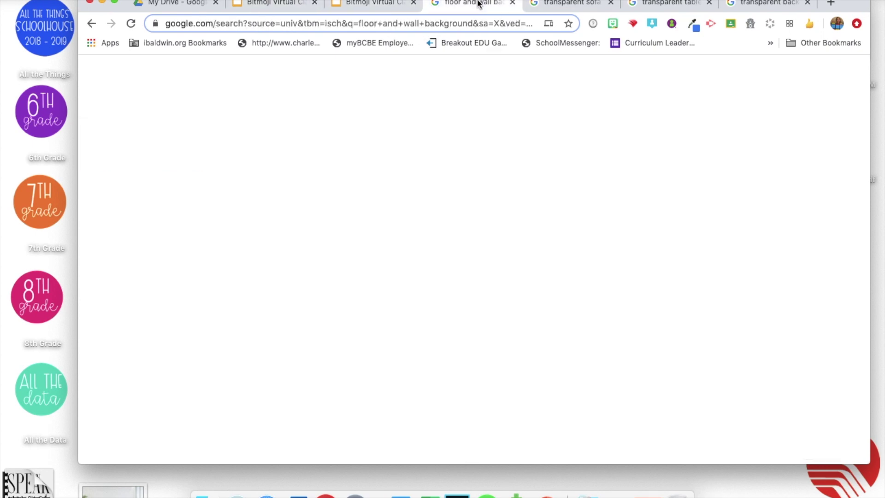
scroll(493, 142, up, 1)
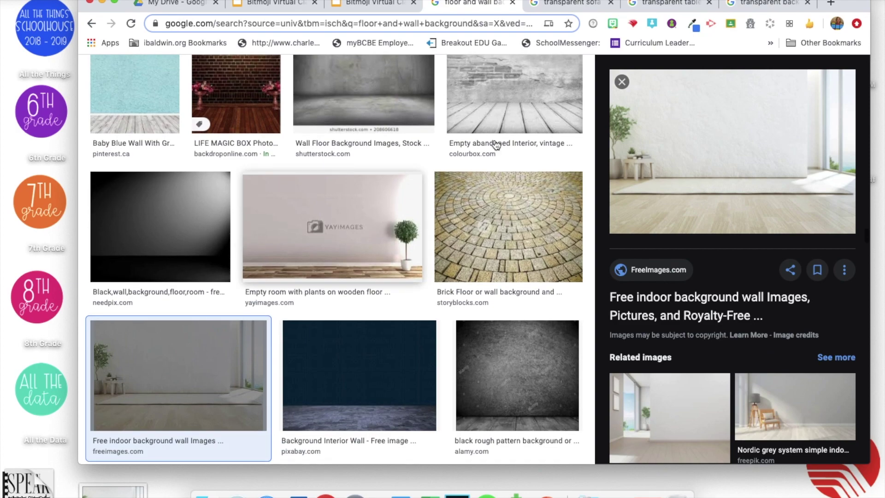
click(622, 82)
scroll(405, 198, up, 15)
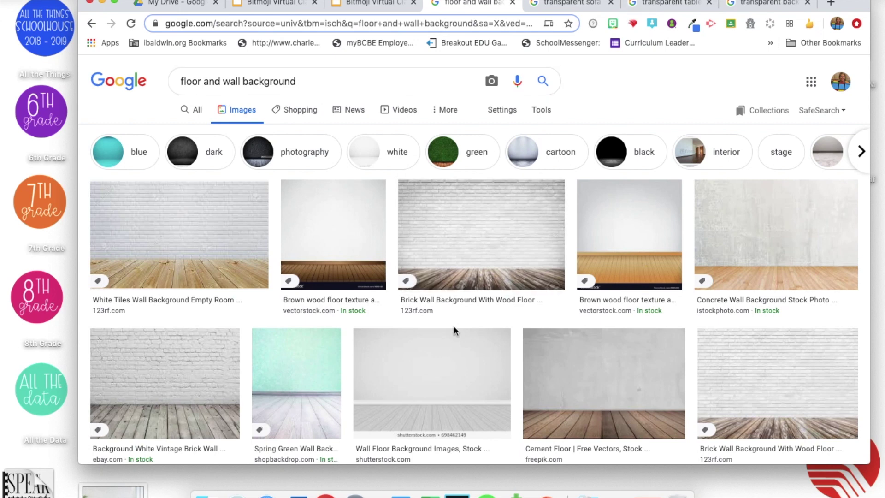
scroll(453, 325, down, 9)
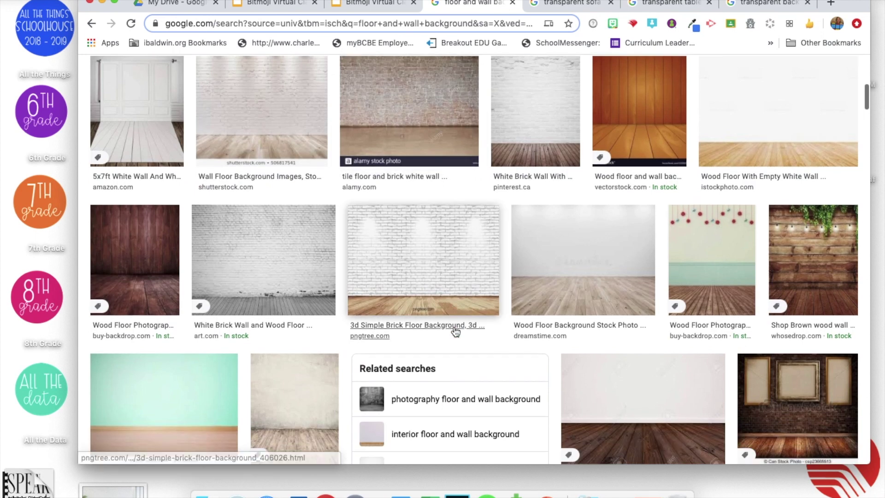
Step: Save the white brick wall and wood floor image to the Desktop as brickwall.jpg
click(508, 311)
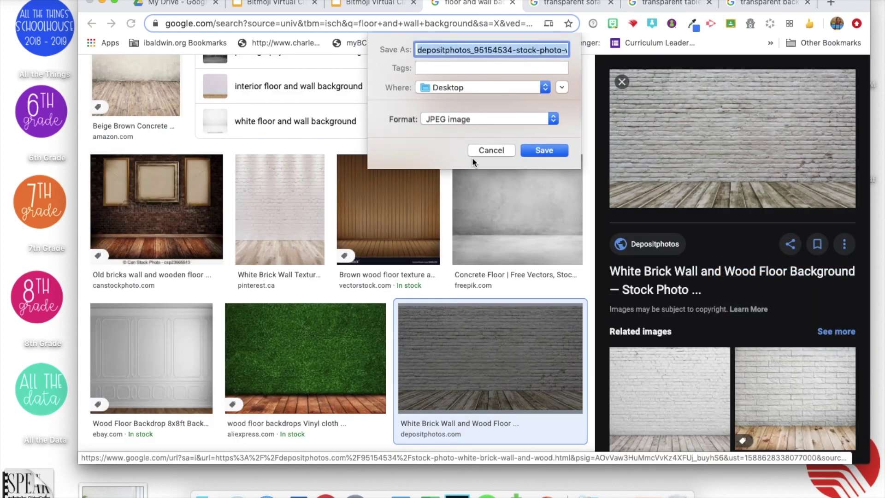
text(brickwall)
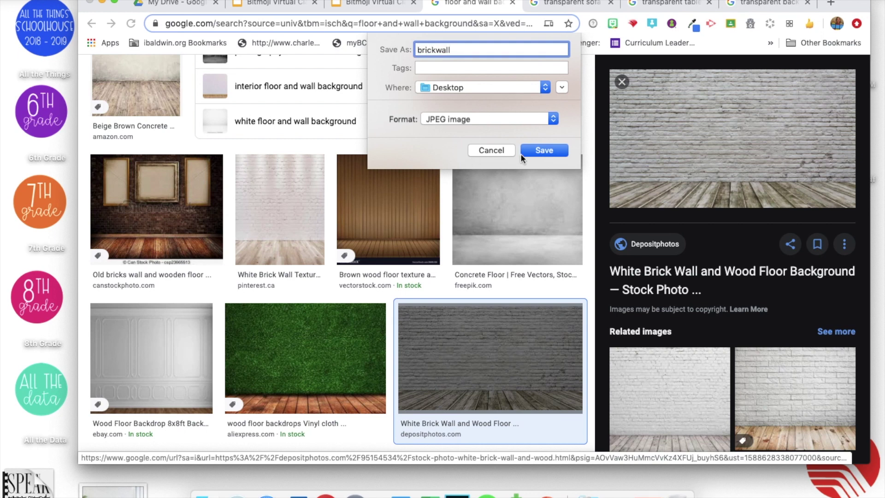
click(544, 152)
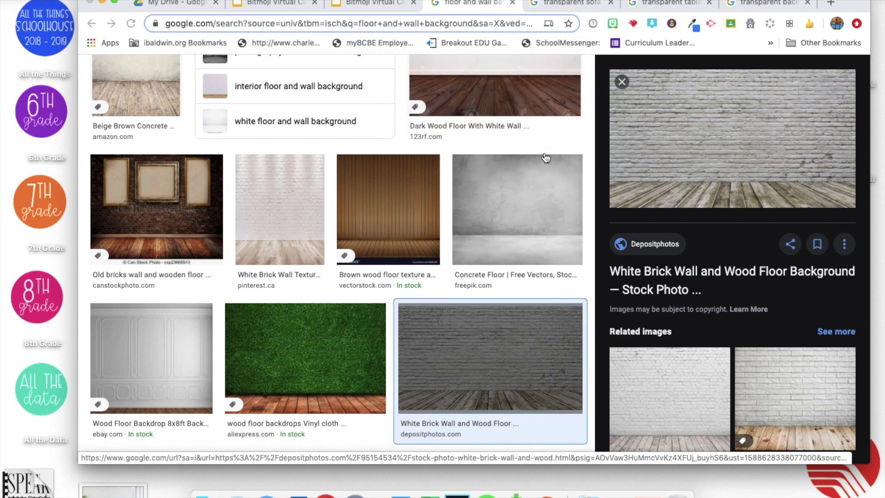
click(274, 4)
Step: Upload brickwall.jpg as the banner slide's background image
click(386, 106)
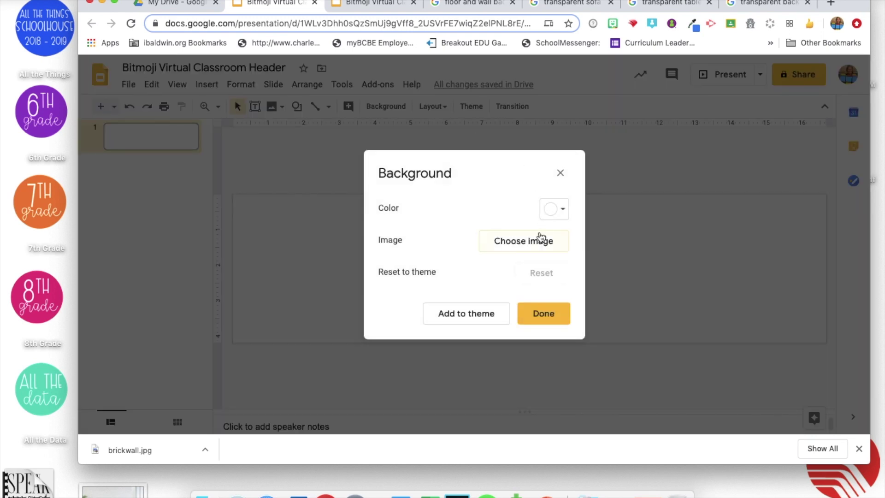
click(534, 240)
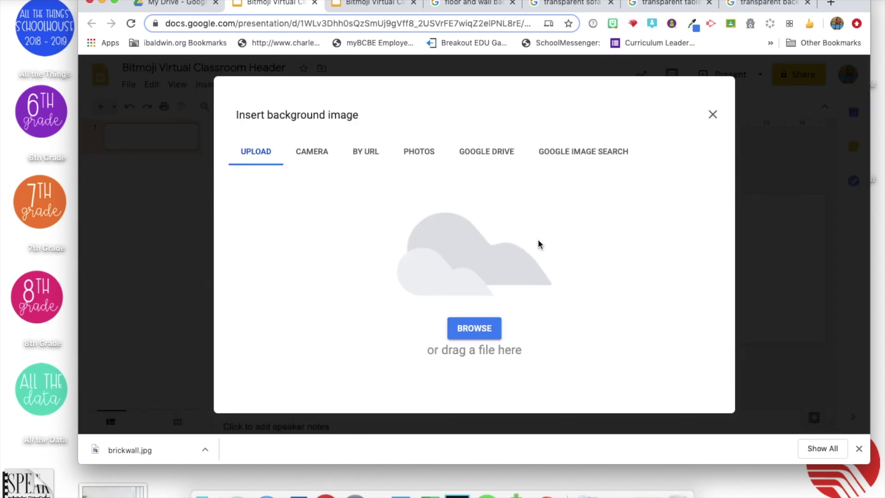
click(468, 328)
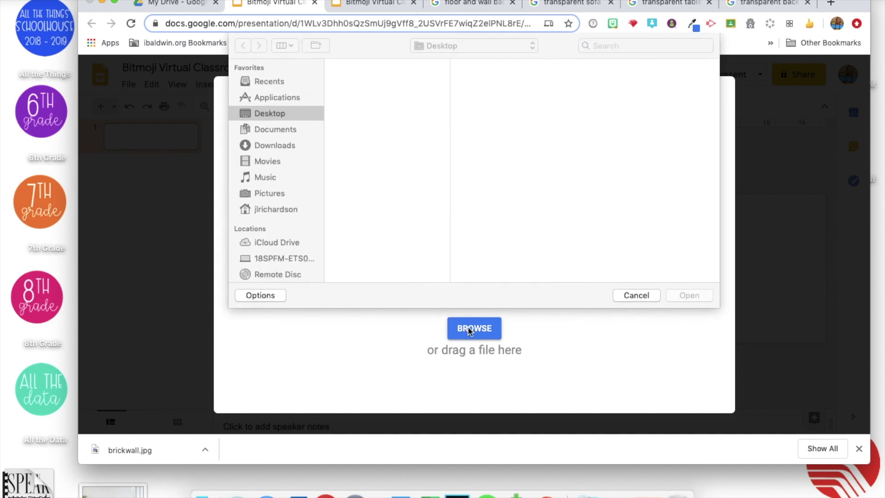
click(376, 142)
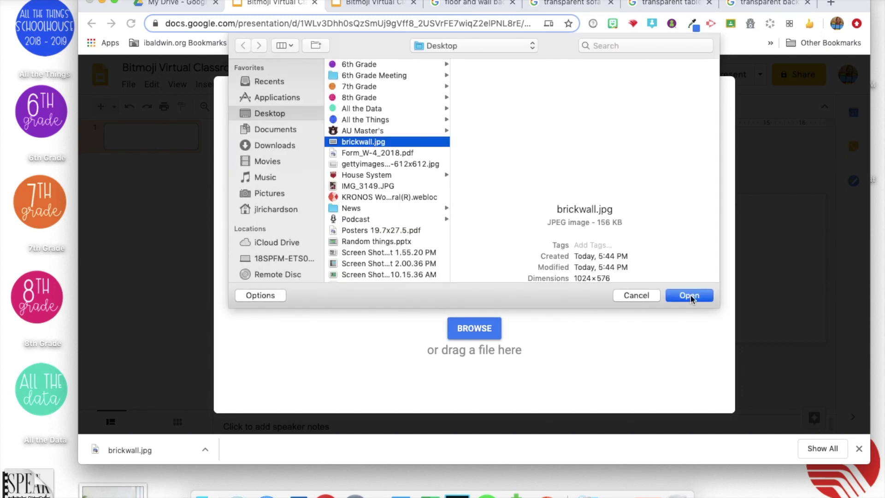
click(689, 296)
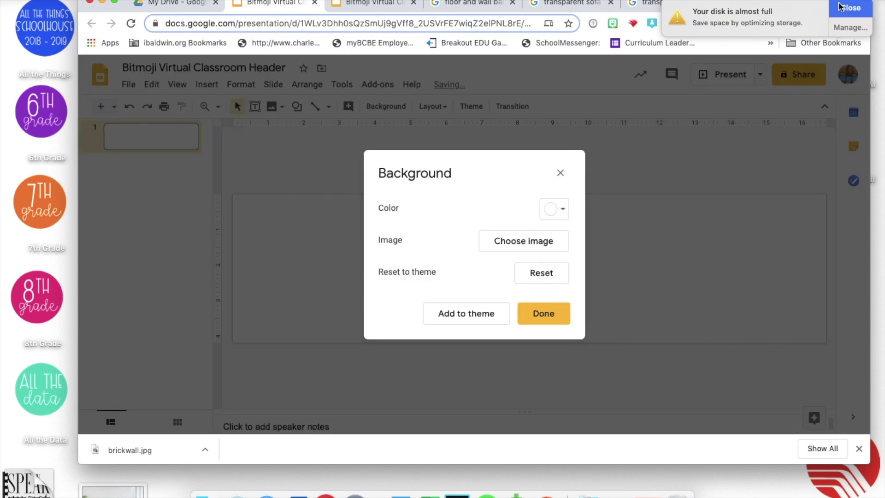
click(840, 7)
click(542, 315)
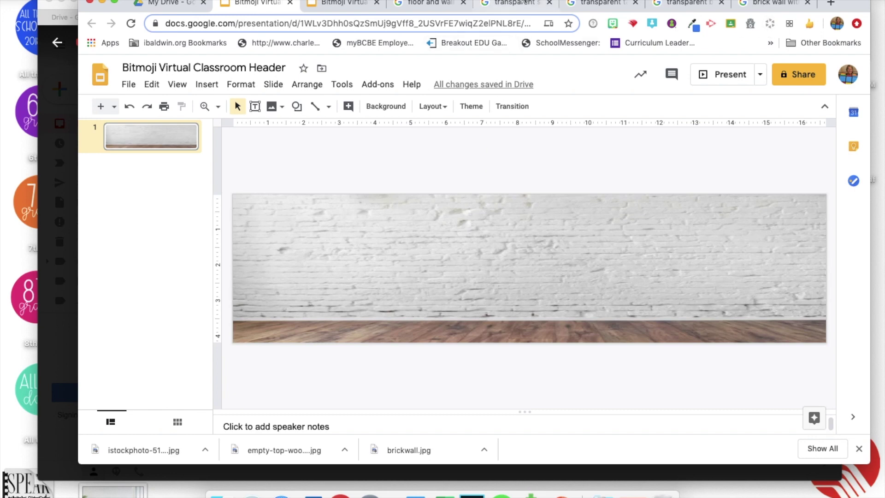
click(527, 3)
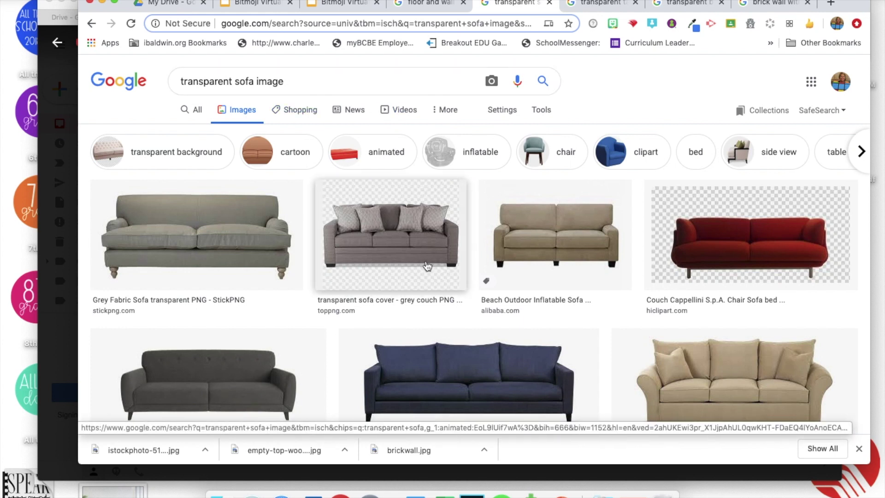
Step: Scroll the transparent sofa results and preview a green sofa
scroll(411, 306, down, 8)
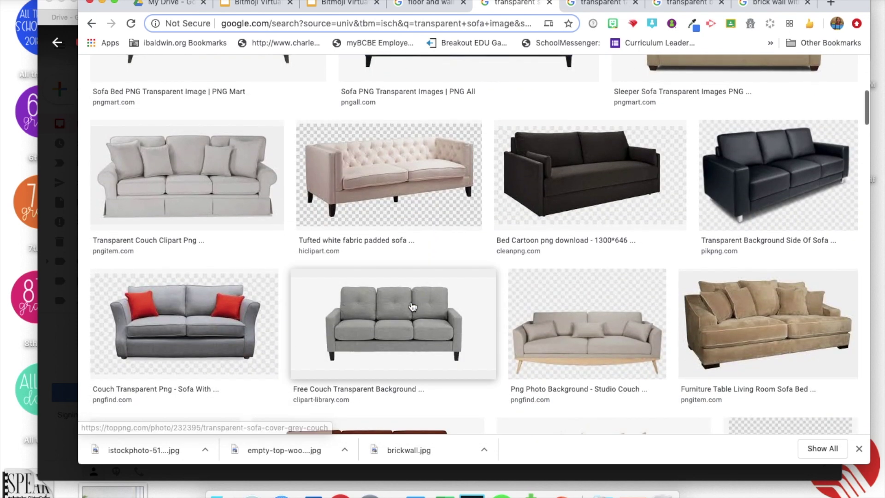
scroll(412, 306, down, 5)
scroll(412, 306, down, 10)
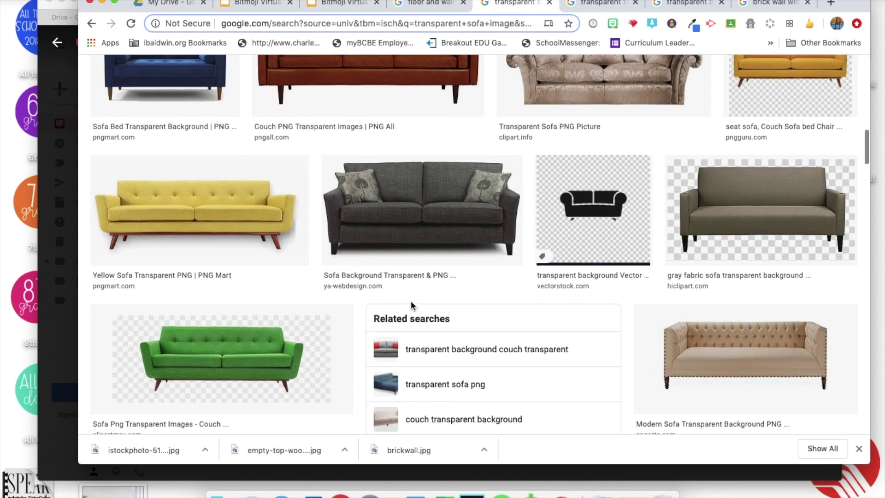
scroll(412, 306, down, 8)
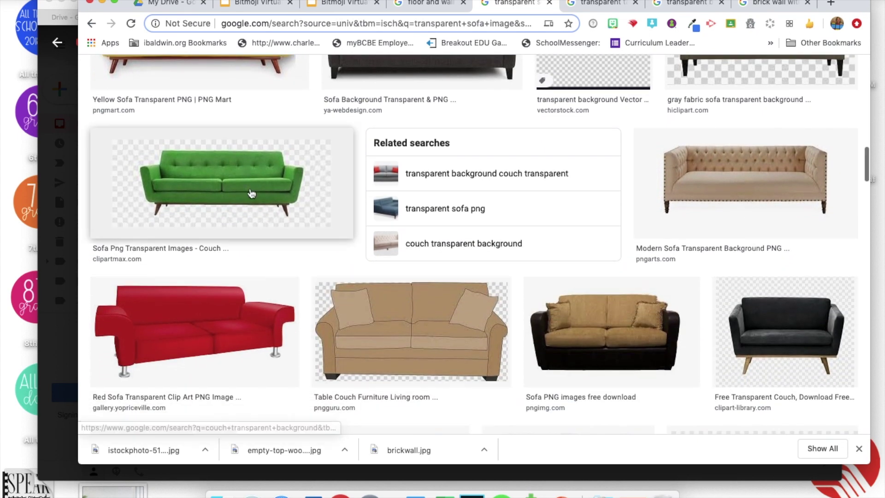
scroll(400, 186, up, 4)
scroll(400, 186, down, 5)
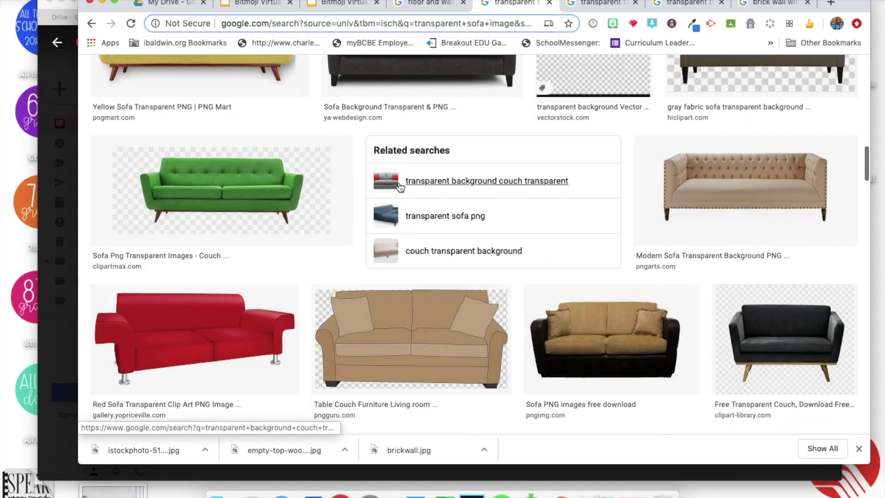
click(222, 180)
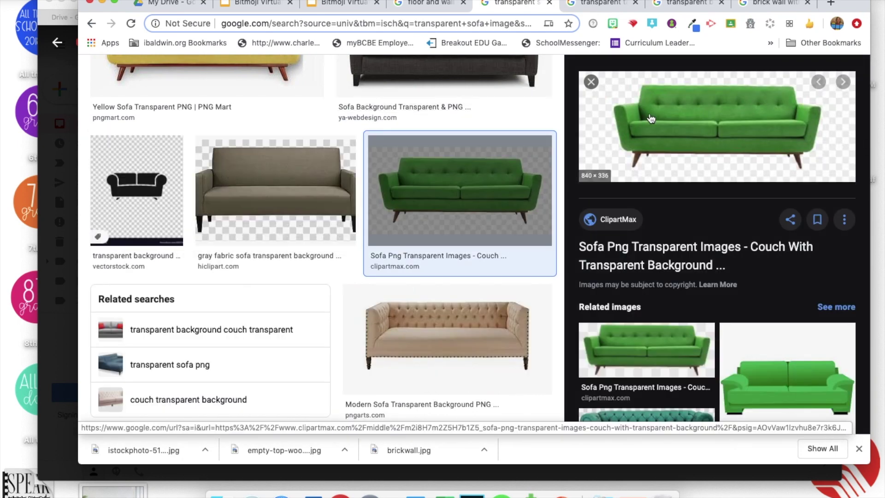
Step: Copy the green sofa, paste it onto the header as a test, then undo it
right_click(680, 120)
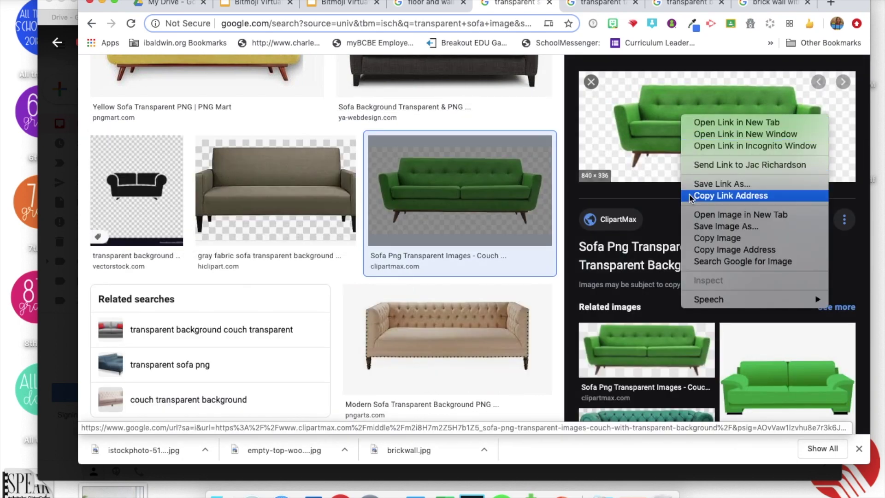
click(693, 238)
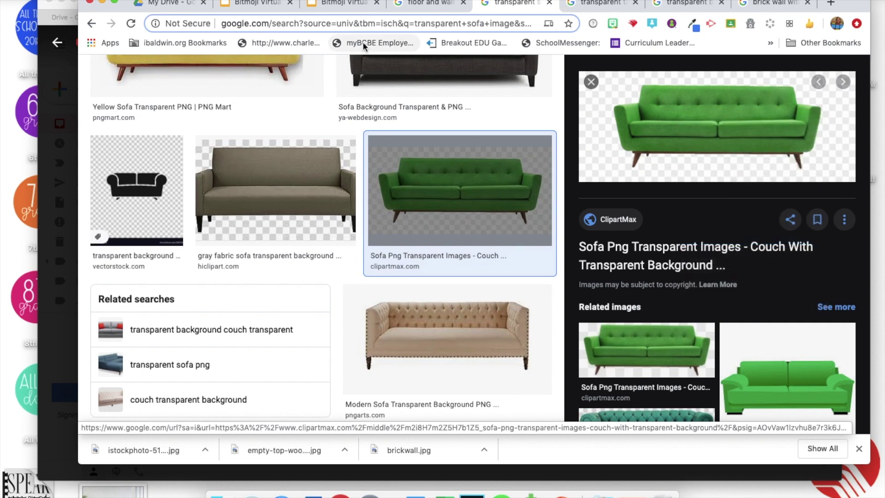
click(257, 4)
key(super+v)
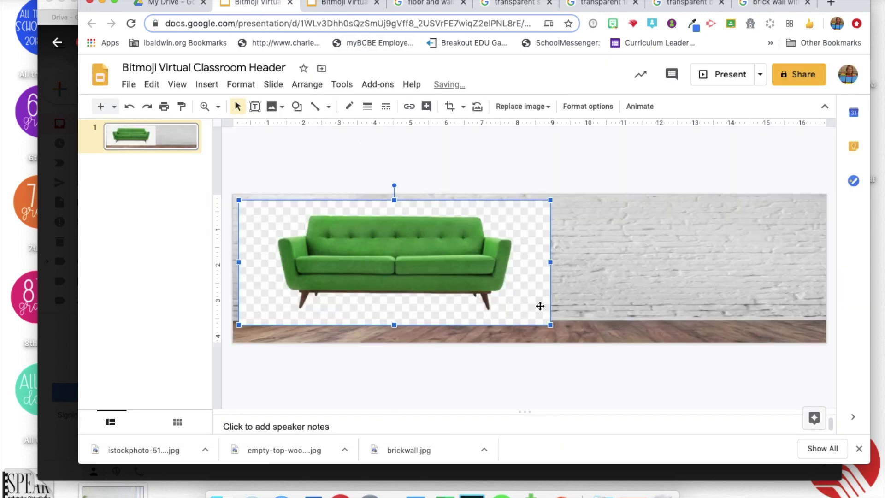
key(super+z)
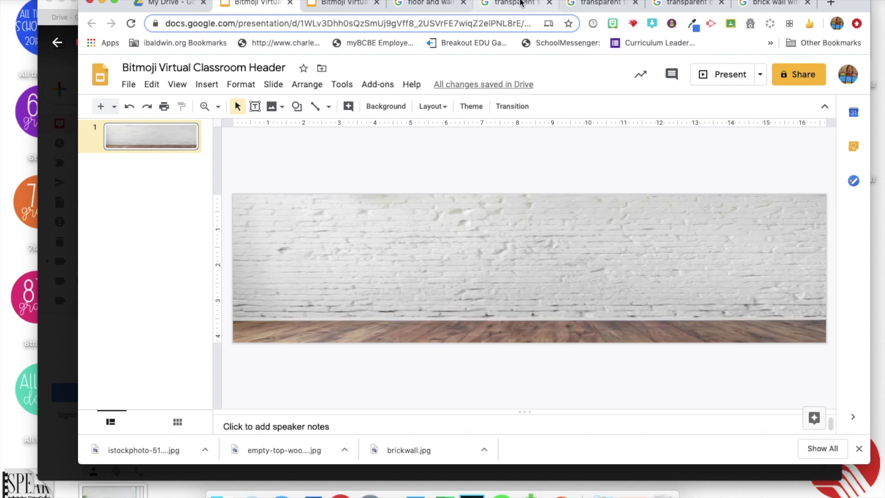
click(516, 4)
Step: Close the sofa preview and scroll further down the sofa results
click(590, 81)
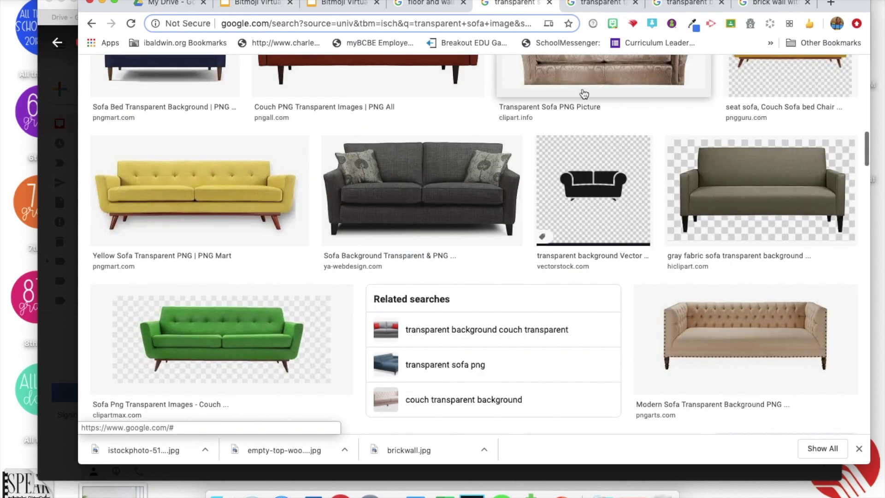
scroll(429, 359, down, 2)
scroll(431, 358, down, 6)
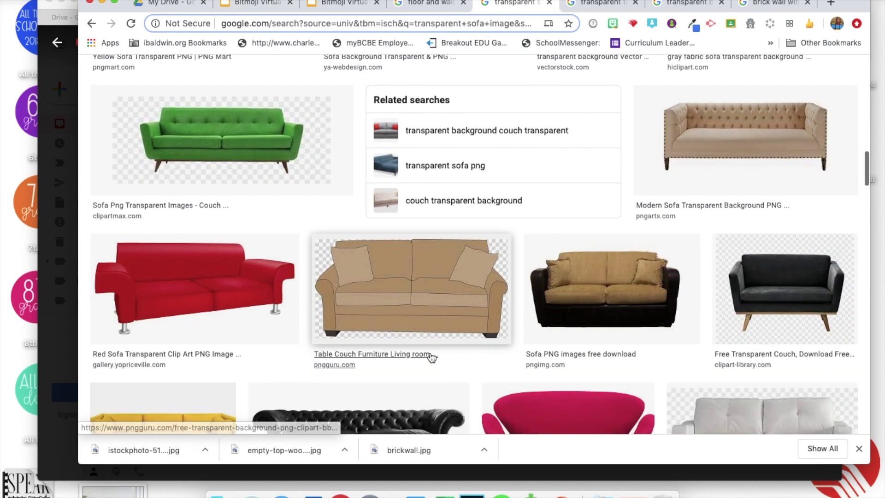
scroll(431, 358, down, 2)
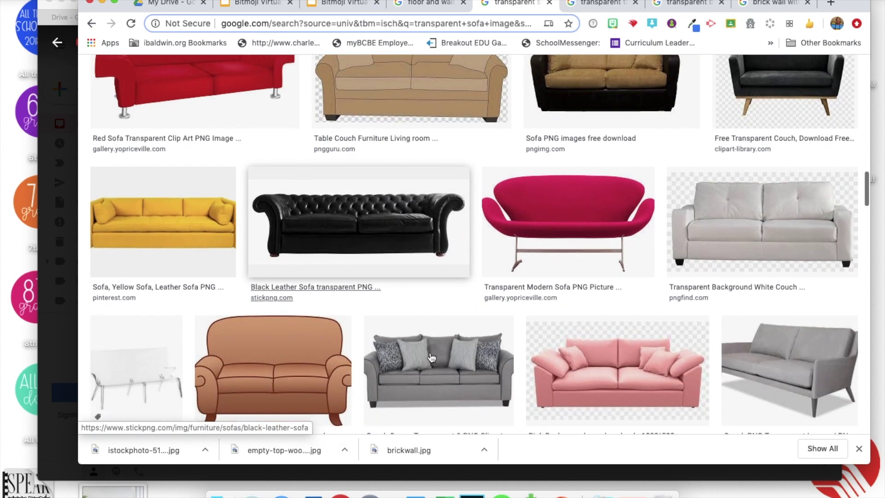
scroll(431, 357, down, 6)
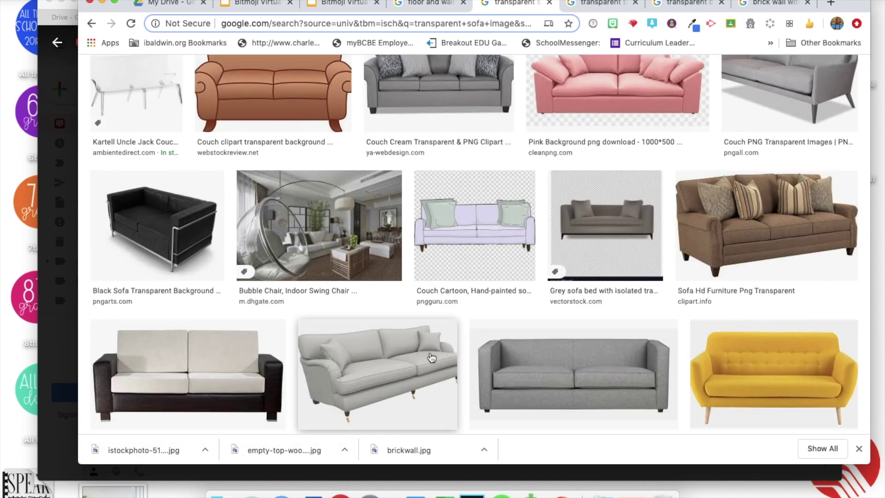
scroll(431, 357, down, 12)
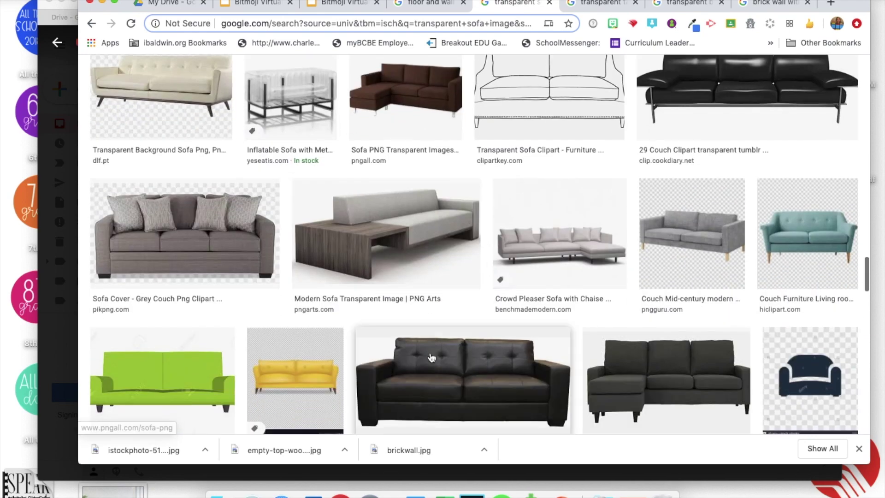
scroll(431, 358, down, 2)
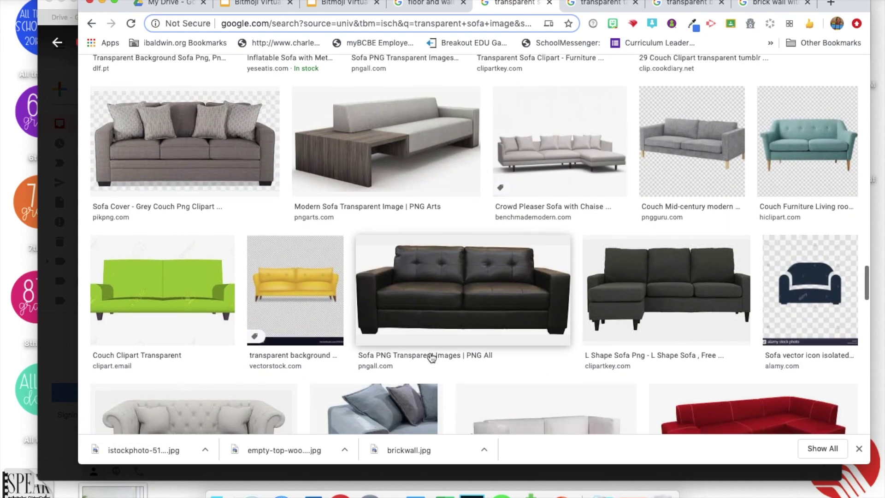
scroll(431, 358, down, 4)
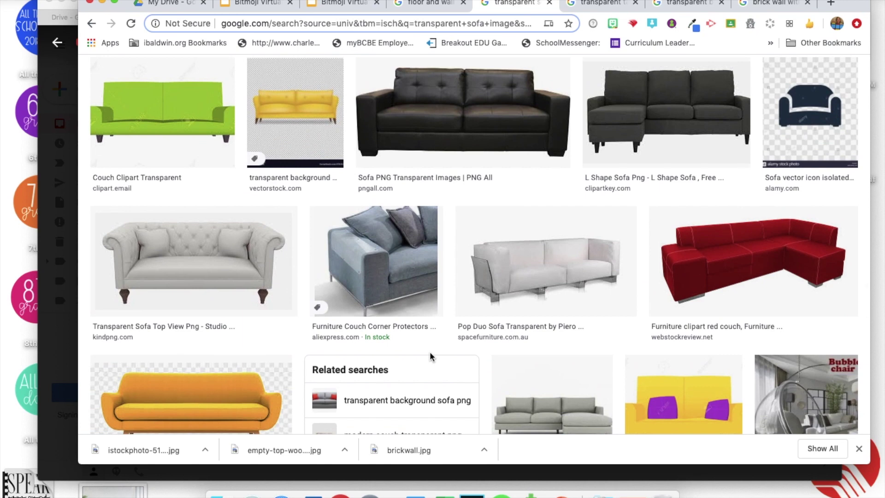
scroll(431, 358, down, 7)
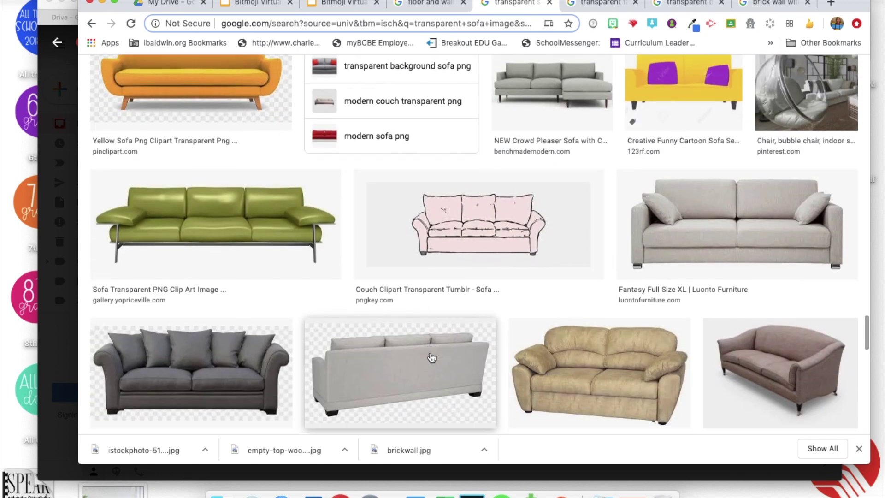
scroll(431, 358, down, 3)
scroll(431, 358, down, 4)
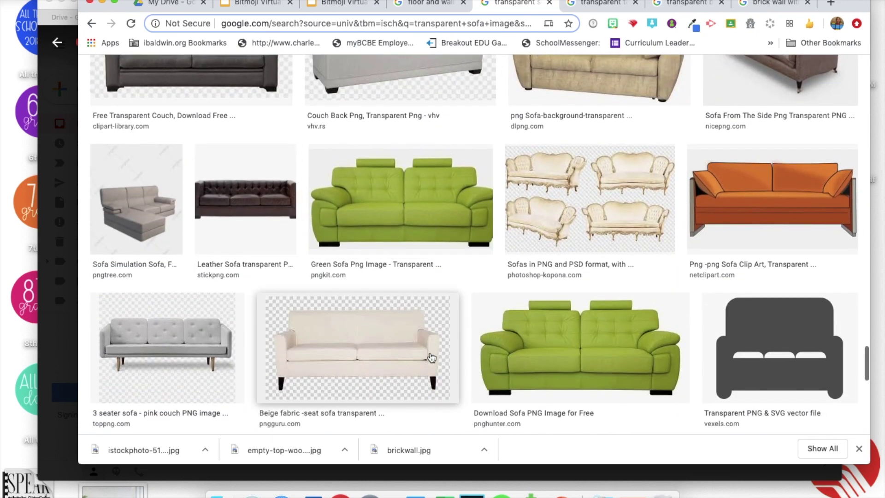
scroll(430, 357, down, 4)
scroll(431, 358, down, 5)
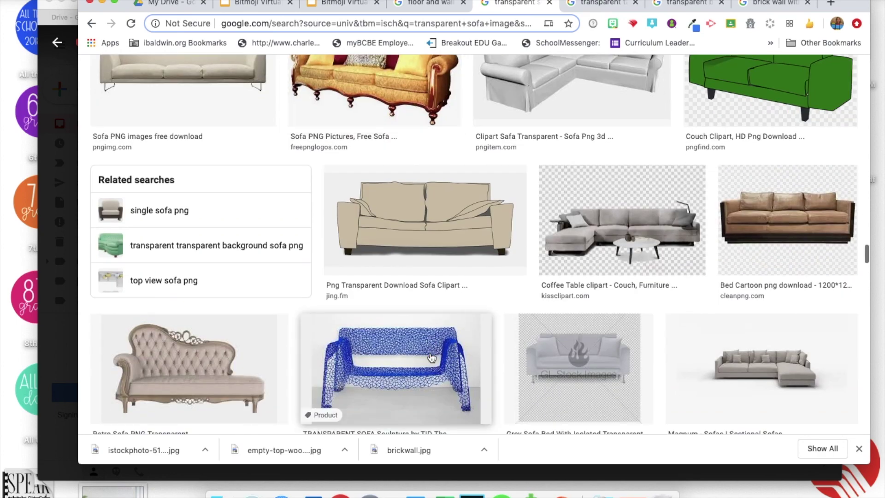
scroll(431, 358, down, 5)
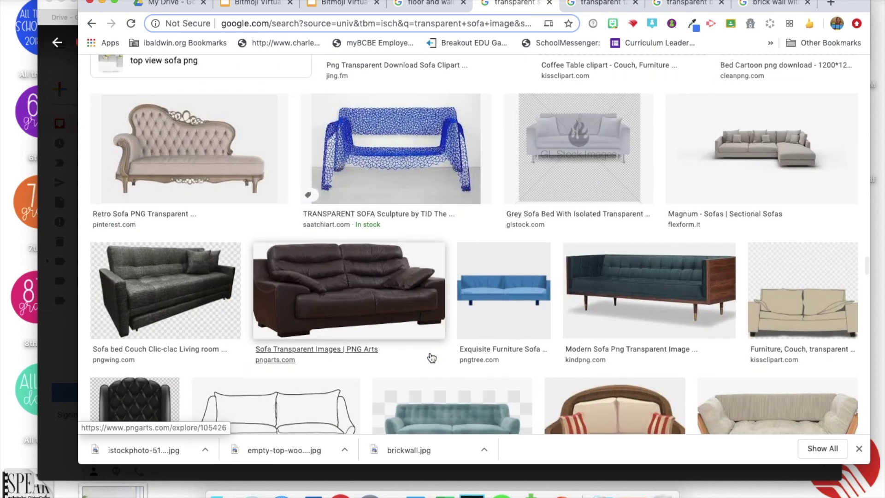
scroll(430, 358, down, 4)
scroll(431, 358, down, 4)
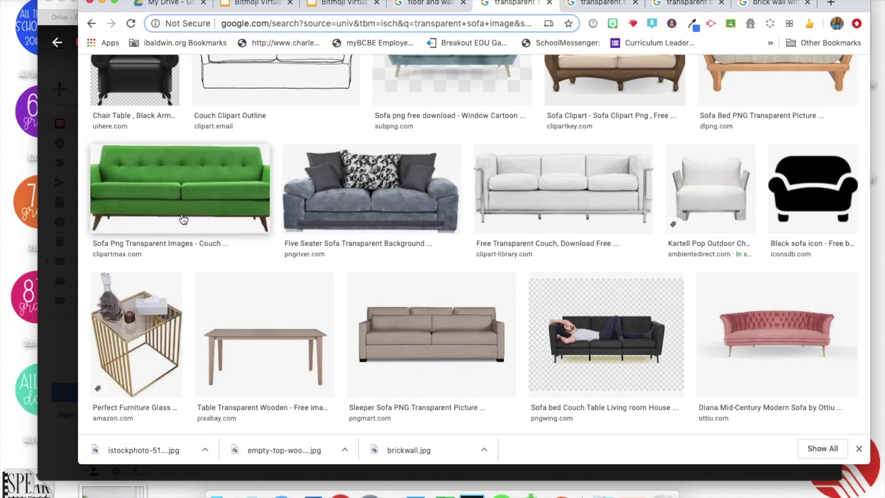
Step: Preview the larger green sofa and copy its image
click(179, 206)
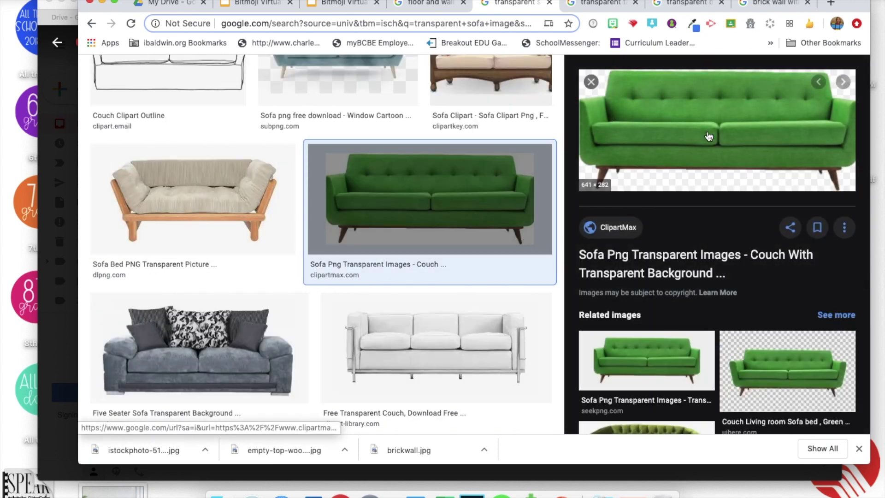
right_click(708, 136)
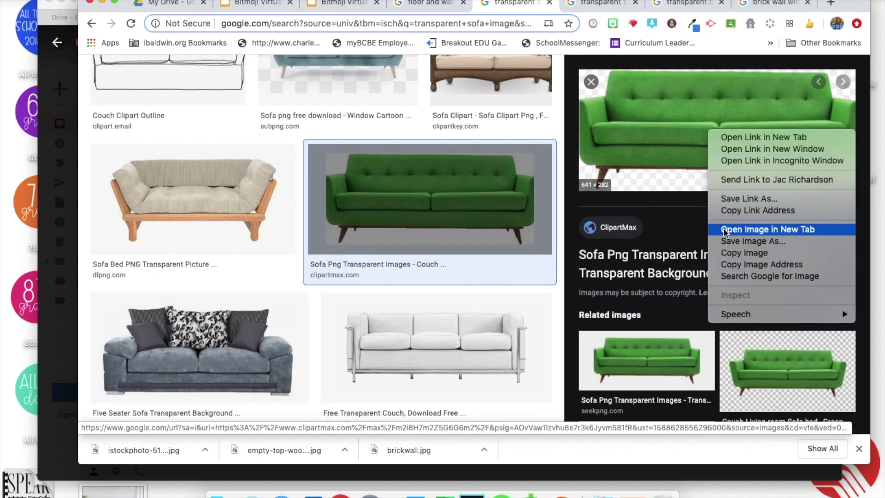
click(733, 253)
Step: Paste the green sofa, shrink it, and set it on the floor at the right
click(251, 3)
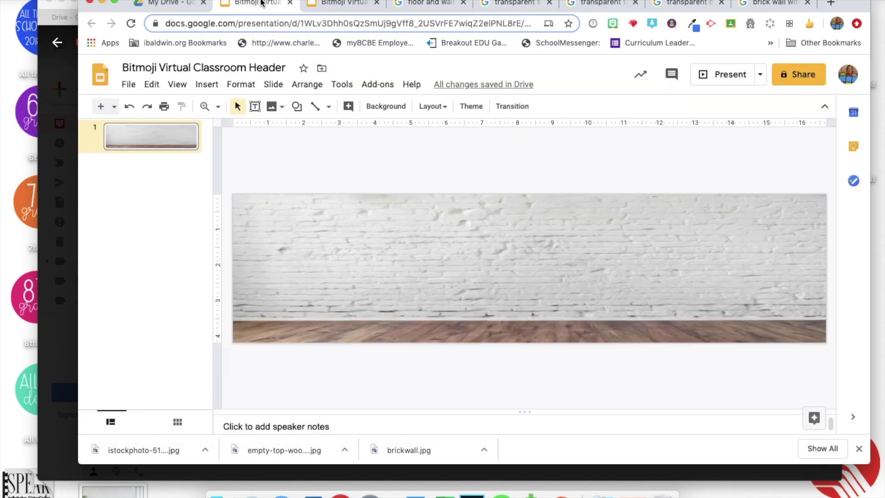
key(super+v)
mouse_move(428, 292)
mouse_down()
mouse_move(434, 301)
mouse_move(436, 289)
mouse_up()
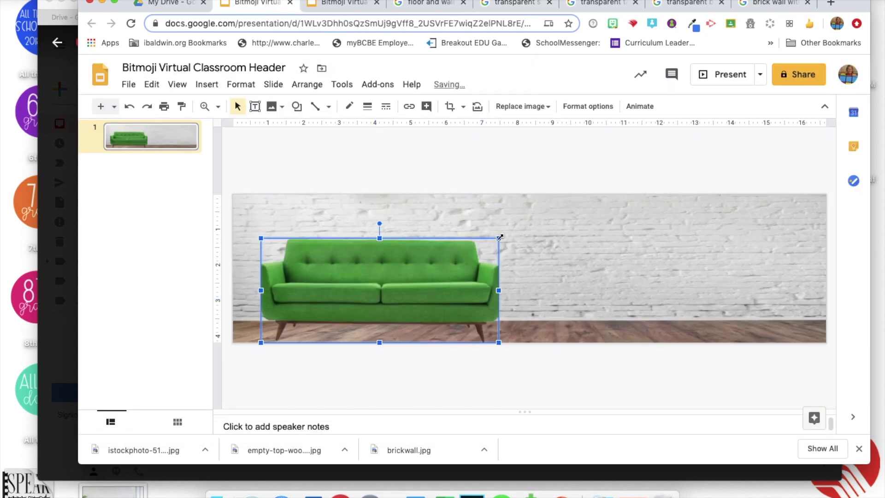
drag(500, 237, 471, 250)
drag(383, 297, 702, 288)
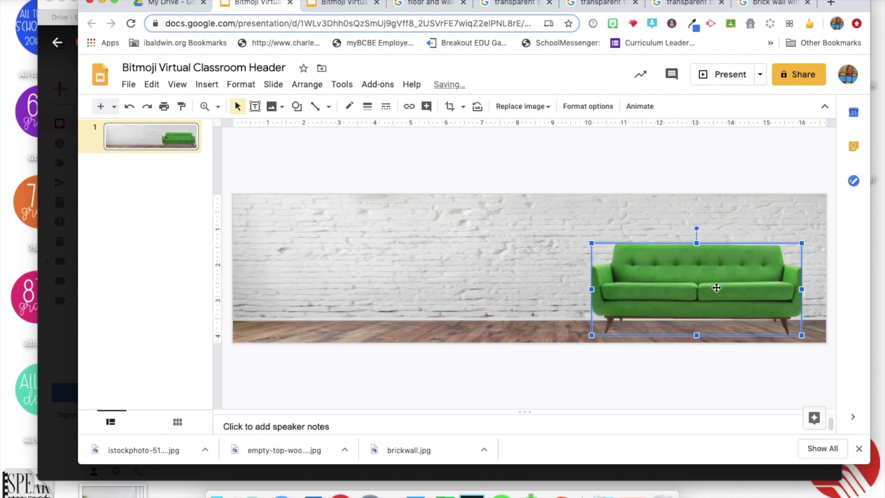
drag(703, 290, 675, 290)
drag(774, 241, 768, 254)
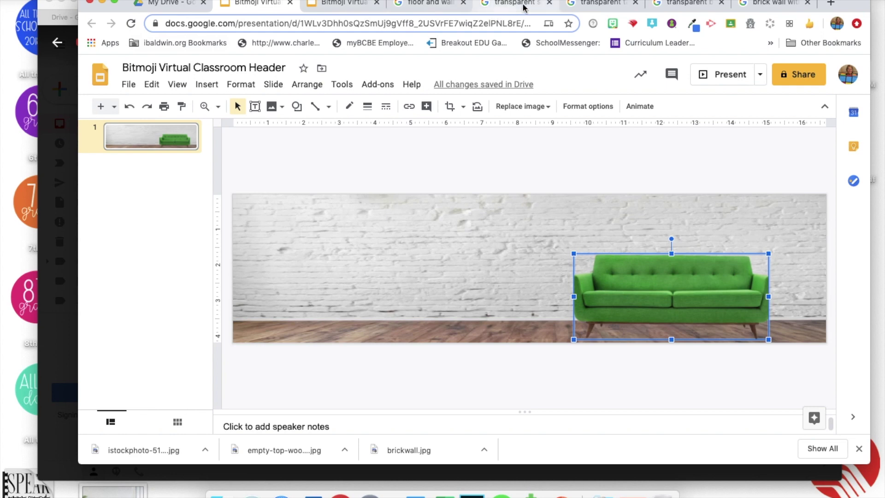
Step: Copy the round wooden table image and paste it onto the header
click(602, 5)
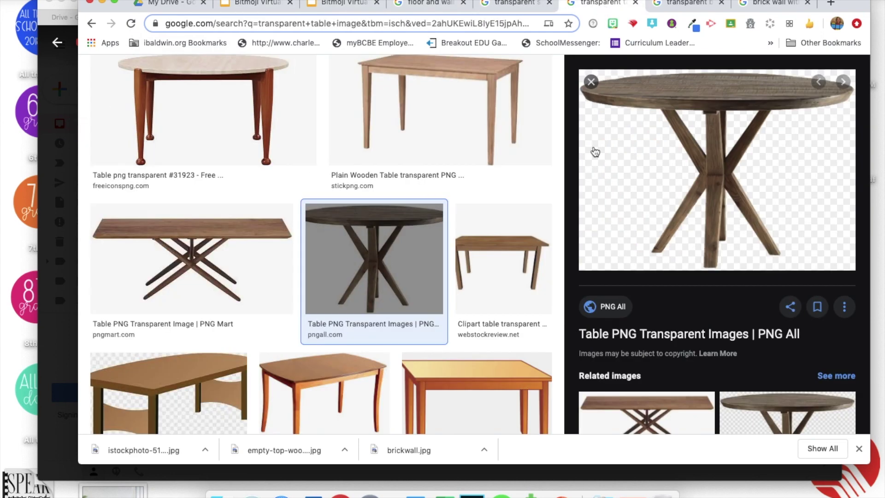
right_click(702, 171)
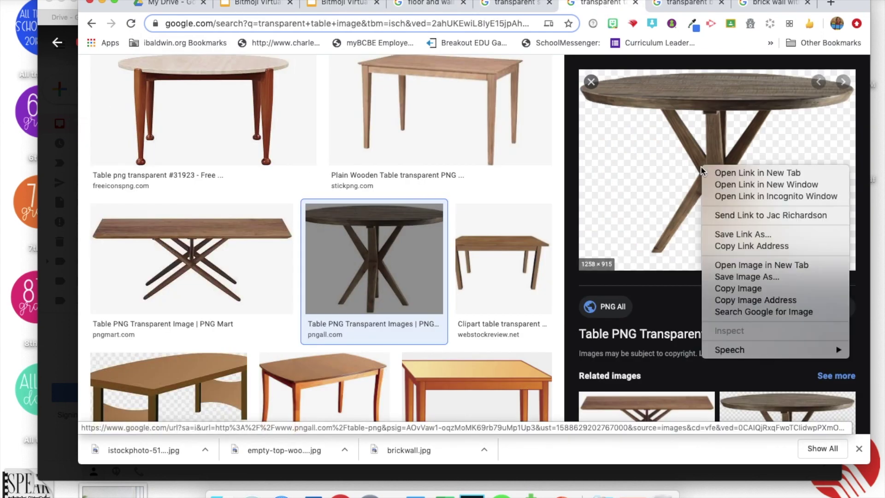
click(720, 289)
click(260, 4)
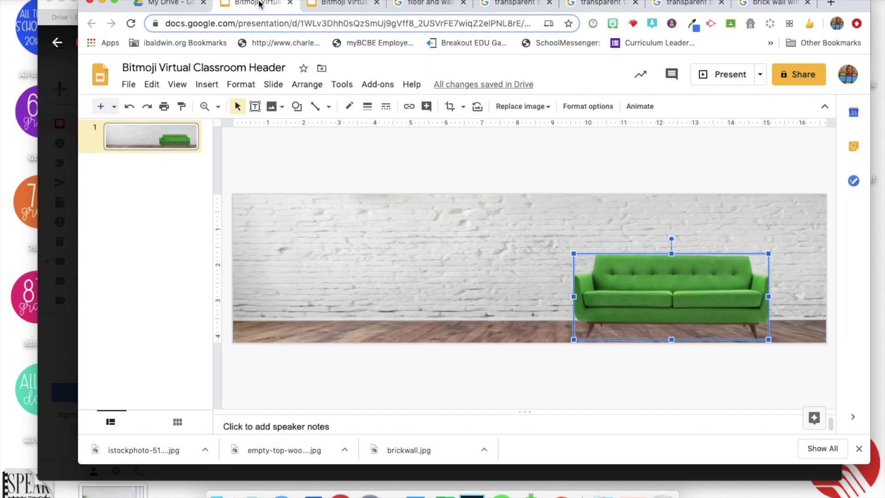
key(super+v)
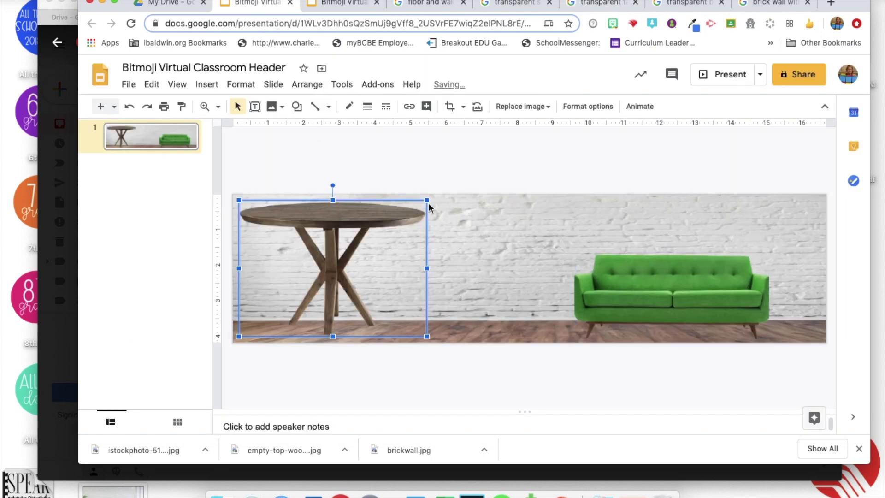
Step: Shrink the table and place it on the floor against the sofa's right arm
drag(426, 200, 336, 266)
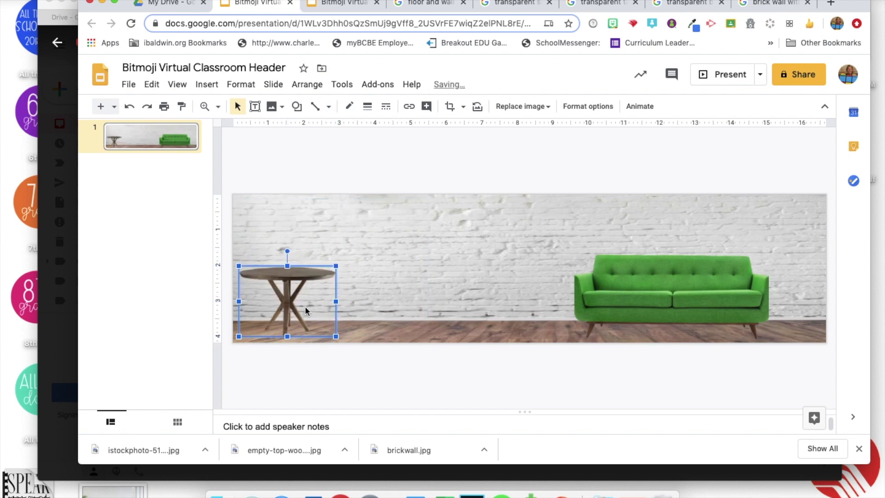
drag(307, 313, 807, 312)
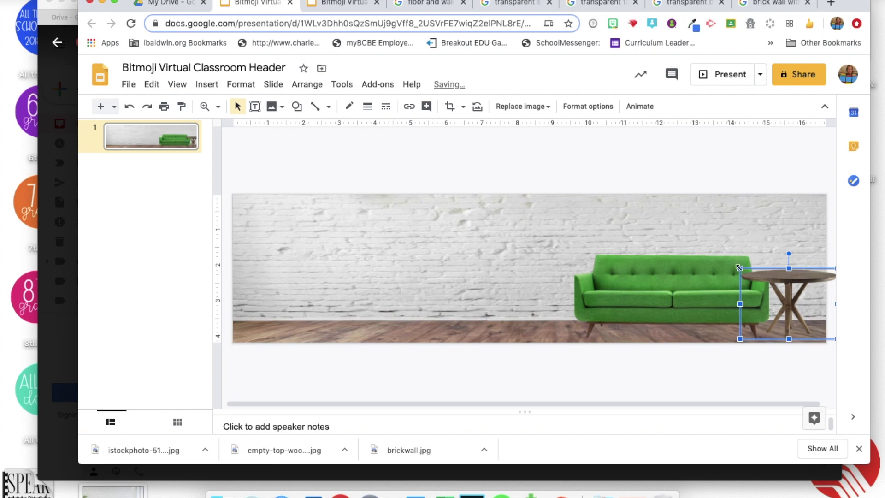
drag(740, 268, 757, 282)
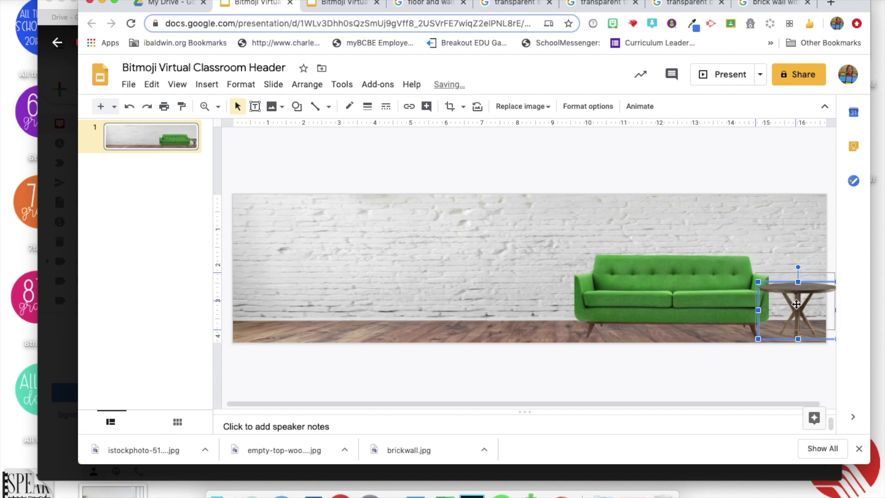
drag(796, 305, 797, 307)
drag(754, 271, 763, 277)
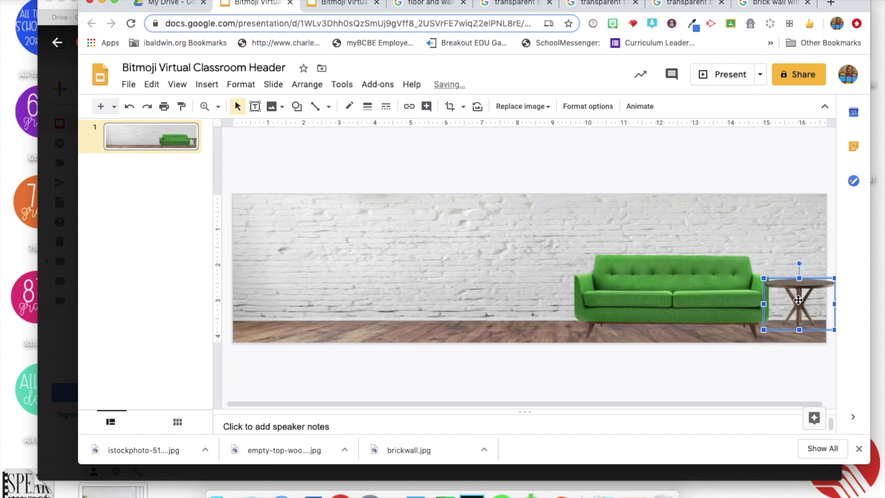
drag(798, 301, 795, 305)
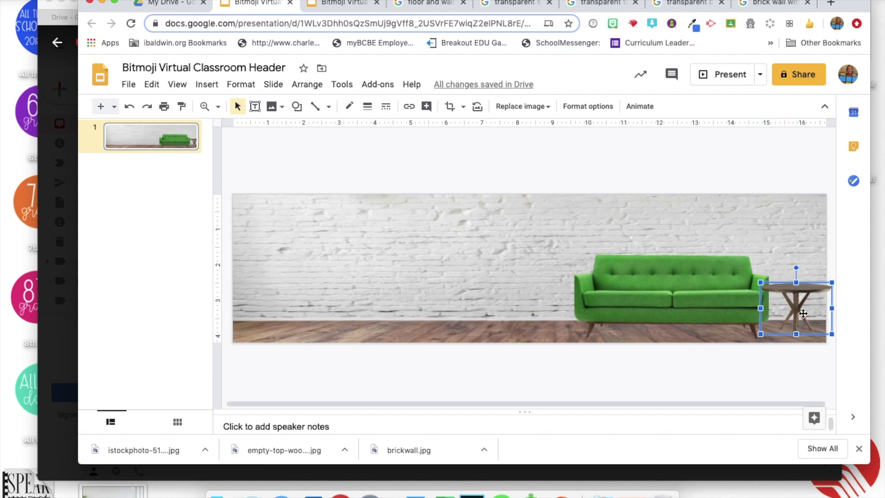
Step: Send the side table backward so the green sofa overlaps it
right_click(802, 312)
mouse_move(803, 315)
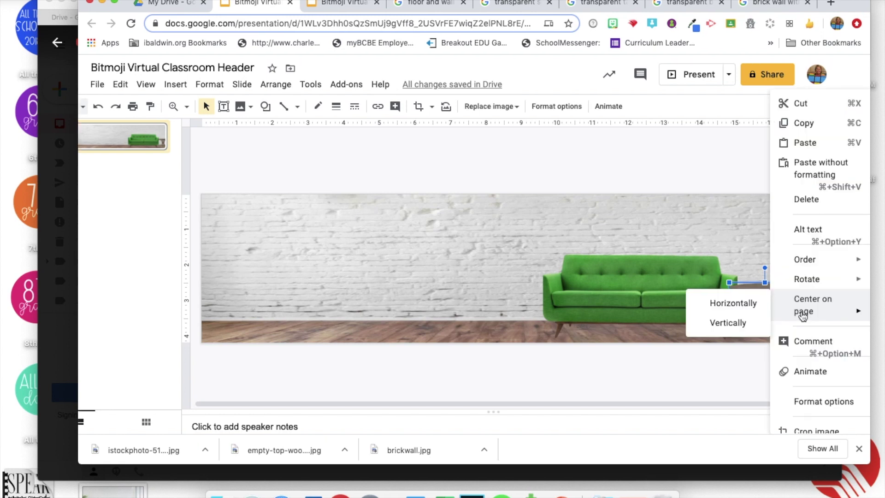
mouse_move(804, 259)
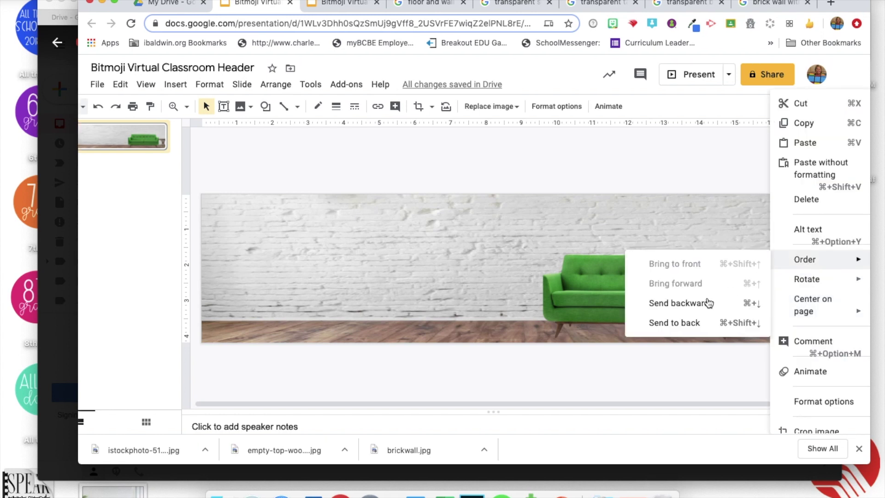
click(677, 303)
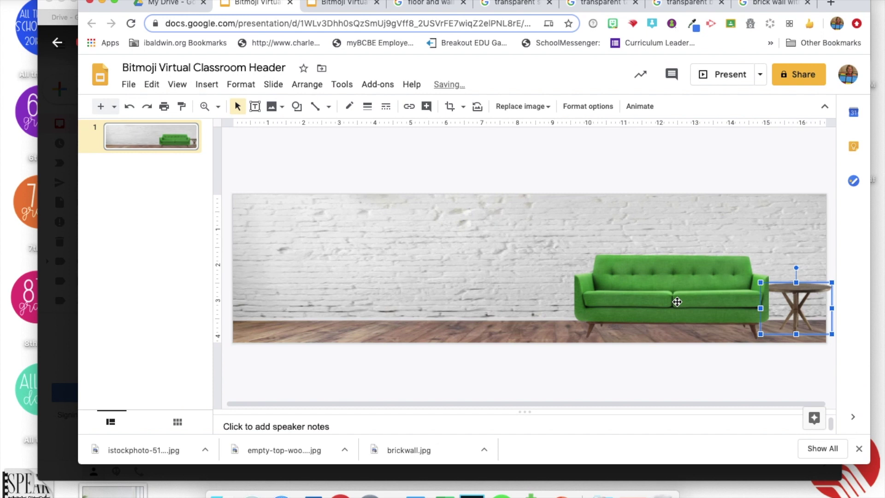
click(530, 317)
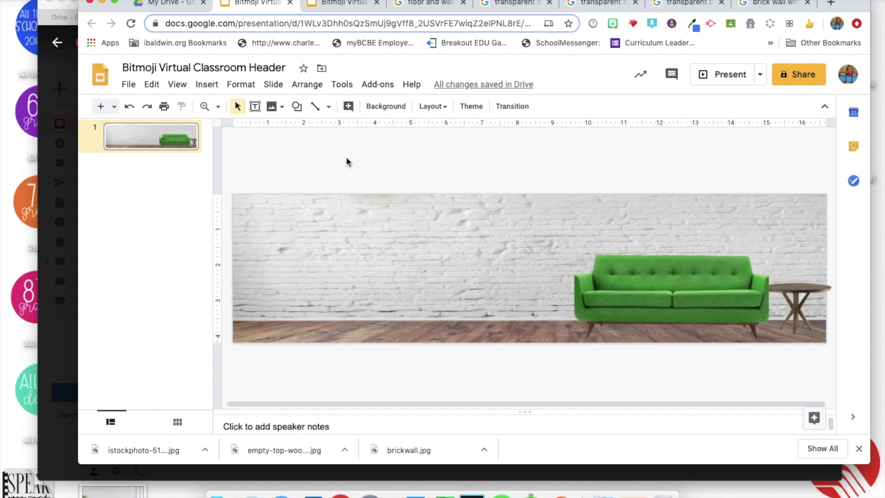
Step: Draw a rectangle on the brick wall to the left of the sofa
click(297, 107)
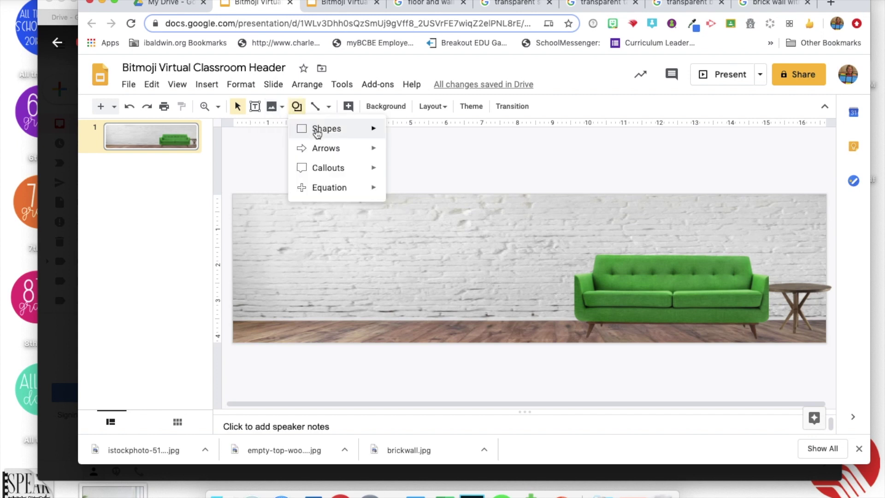
mouse_move(316, 134)
click(395, 132)
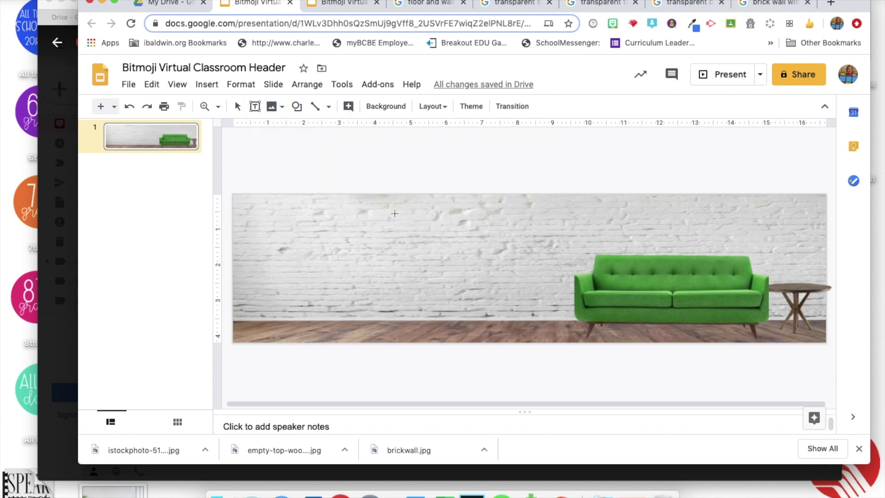
drag(385, 213, 566, 320)
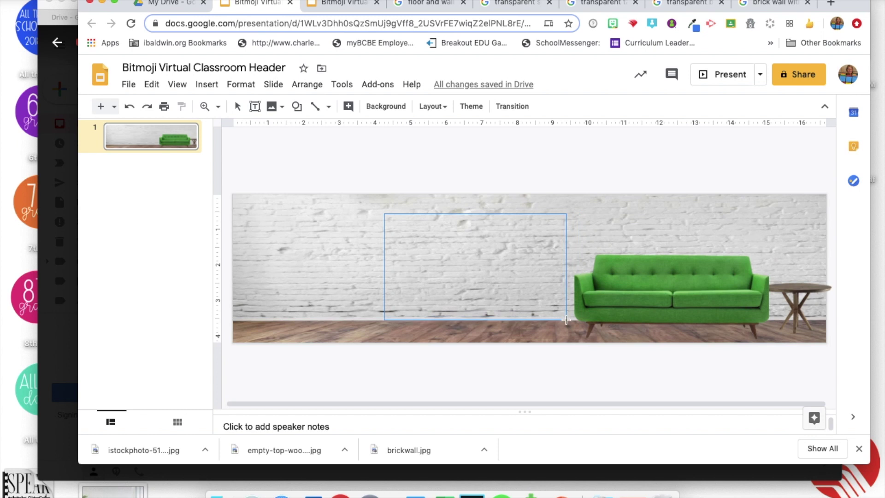
drag(566, 319, 566, 313)
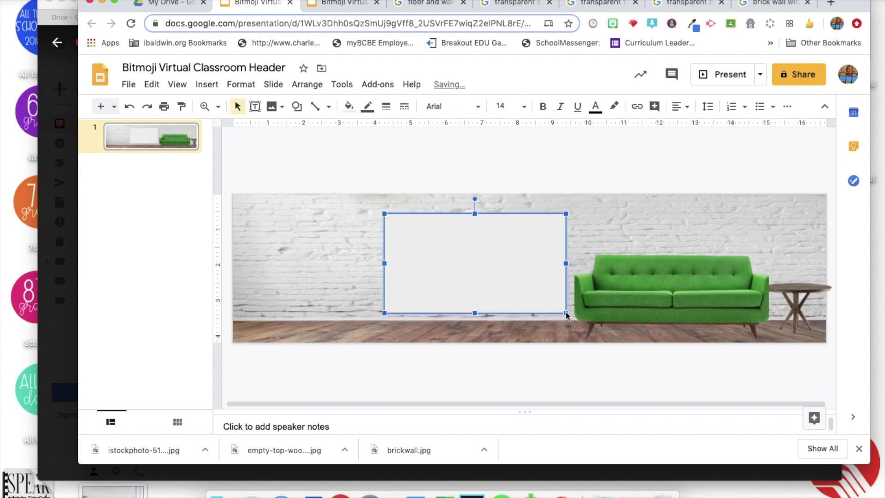
Step: Give the rectangle a black 8px border and raise it slightly on the wall
click(368, 106)
click(374, 152)
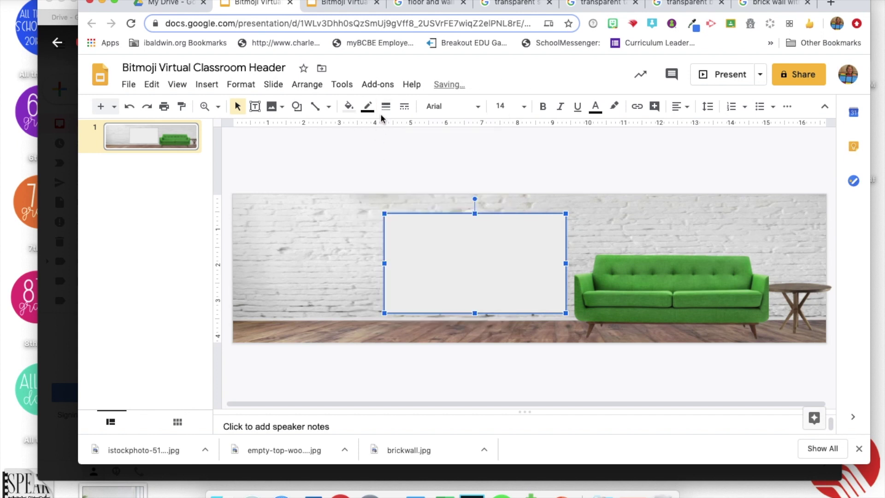
click(385, 106)
click(397, 208)
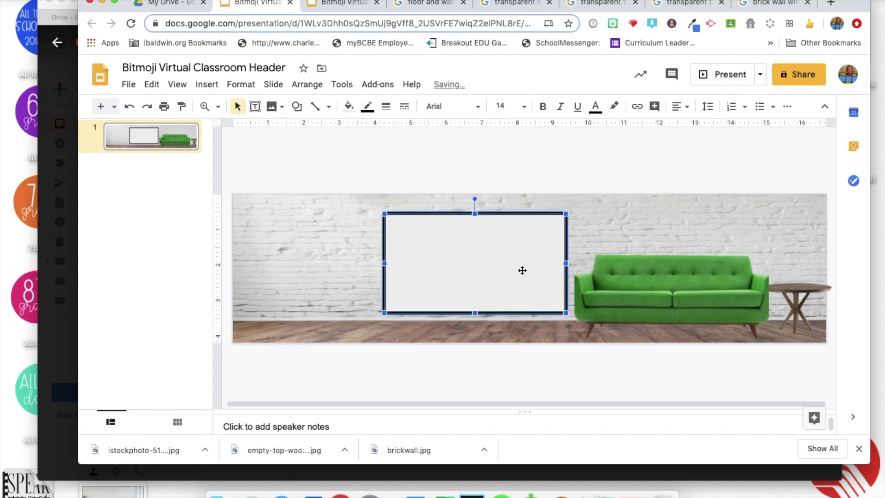
drag(521, 279, 520, 272)
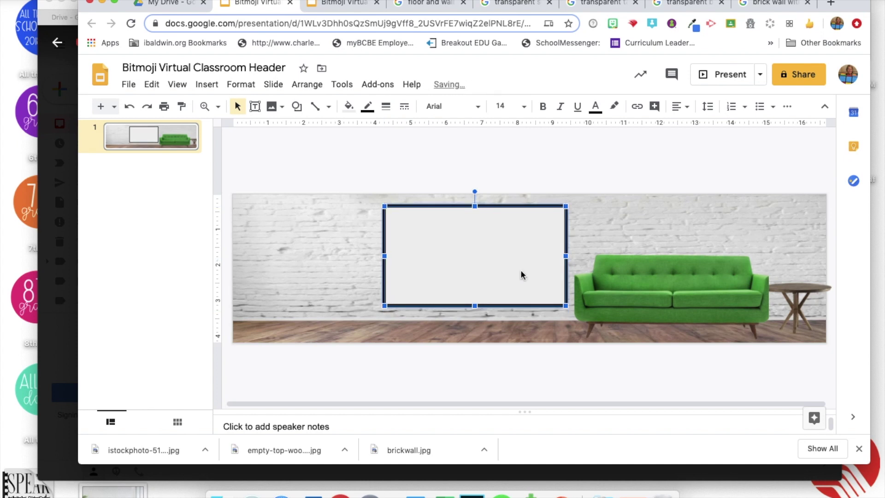
click(514, 341)
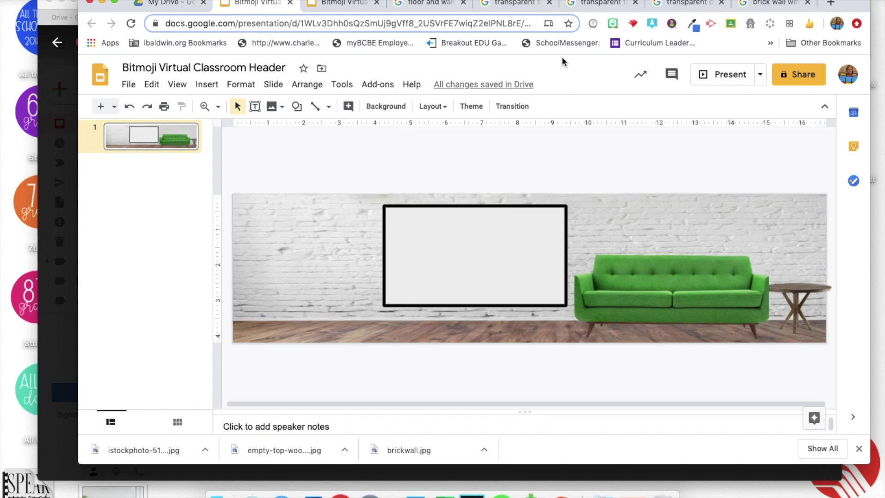
click(697, 4)
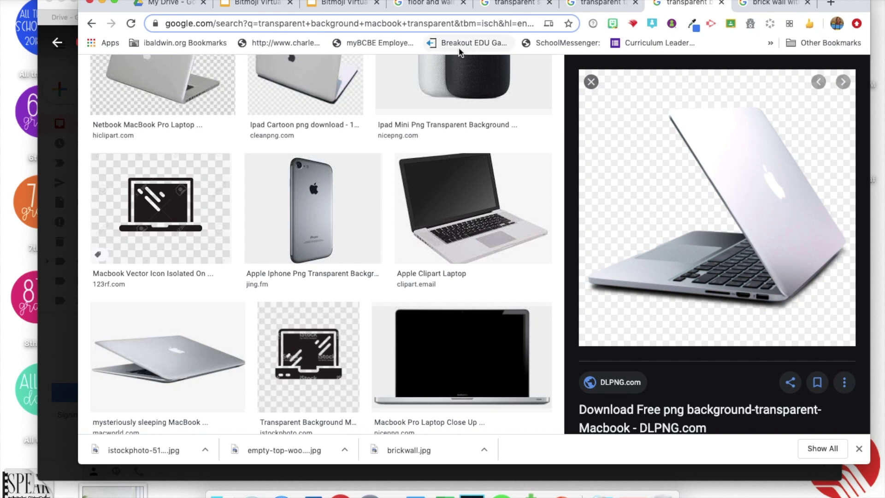
Step: Search Google Images for 'transparent bookshelf' in a new tab
key(super+t)
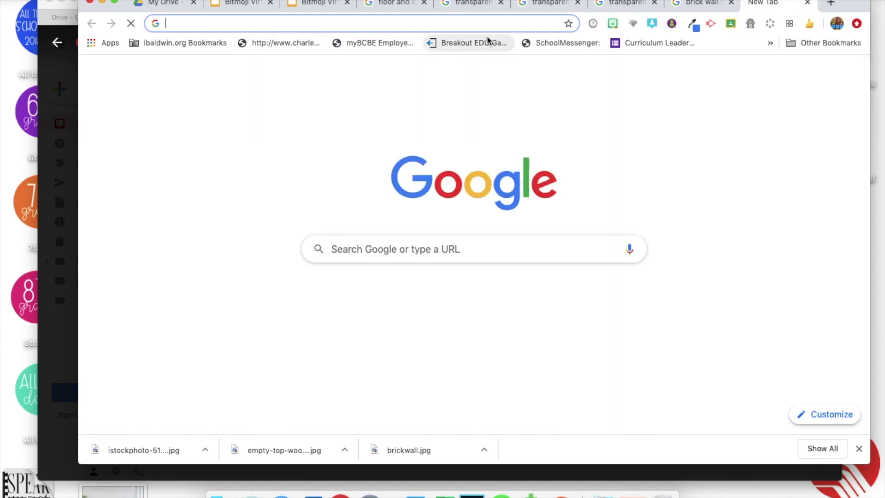
text(transparent)
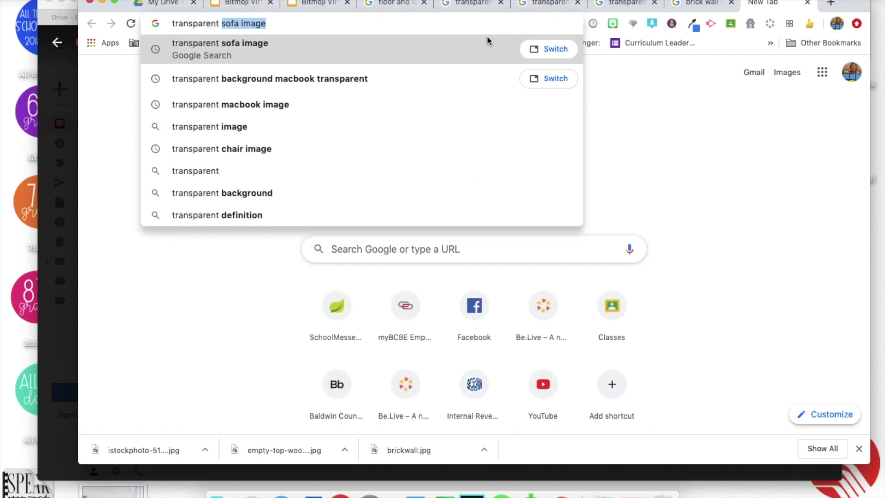
text( bookshelf)
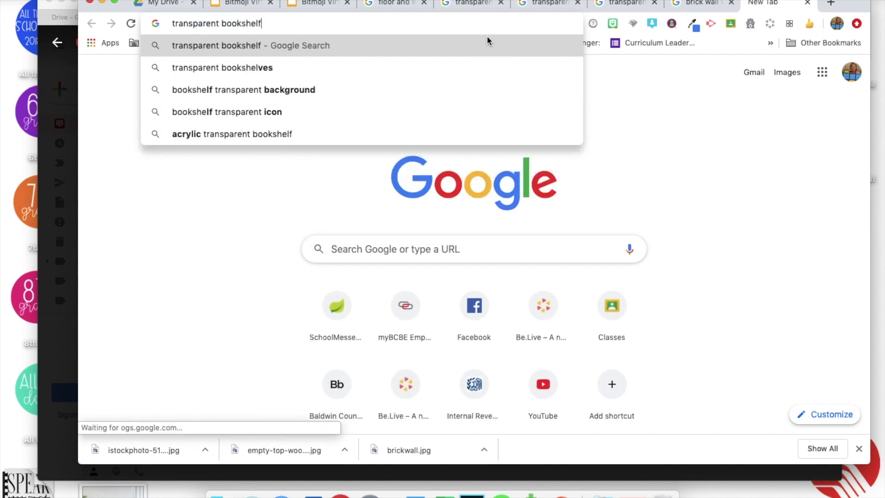
key(Return)
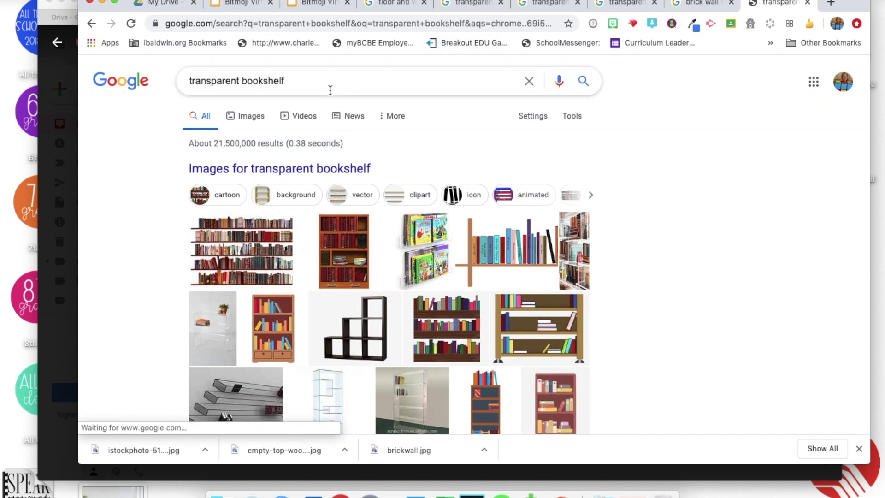
click(305, 168)
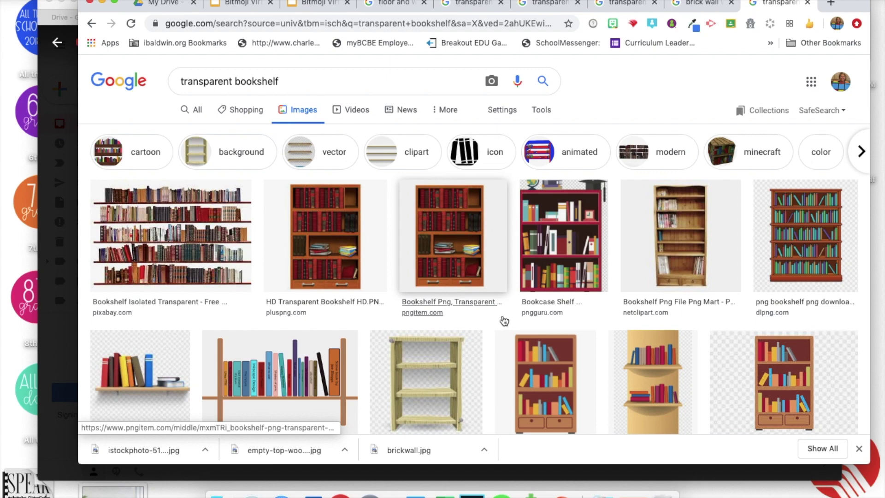
Step: Copy the first transparent bookshelf image and go back to the classroom header slides
scroll(375, 366, down, 5)
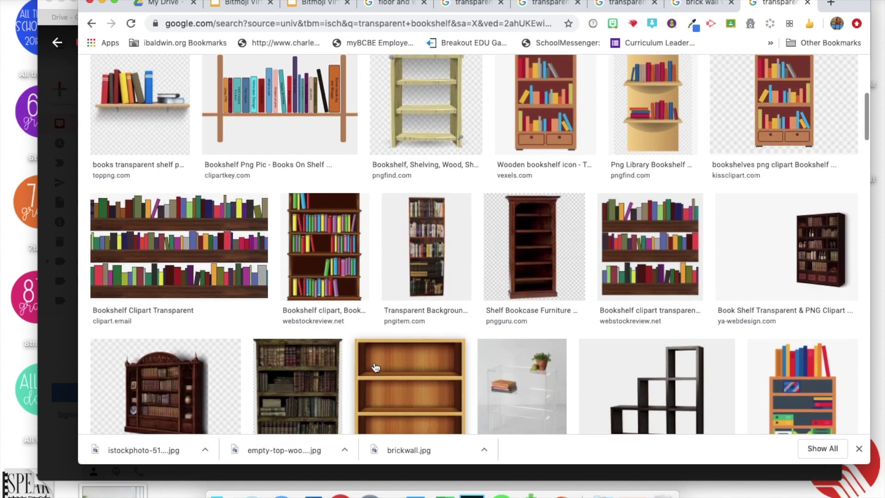
scroll(375, 366, down, 4)
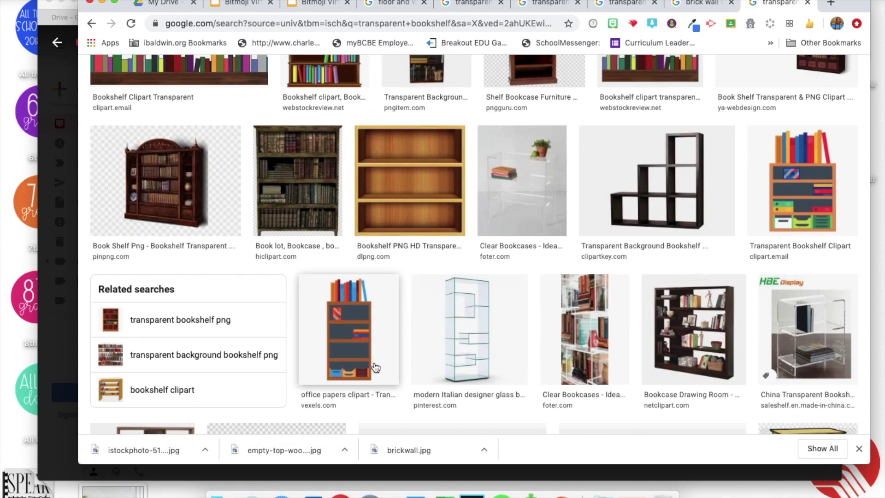
scroll(375, 367, up, 7)
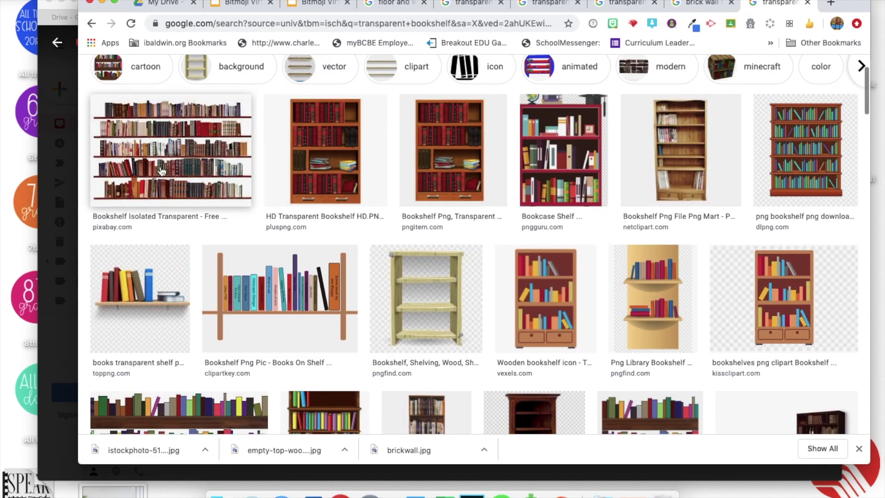
click(161, 171)
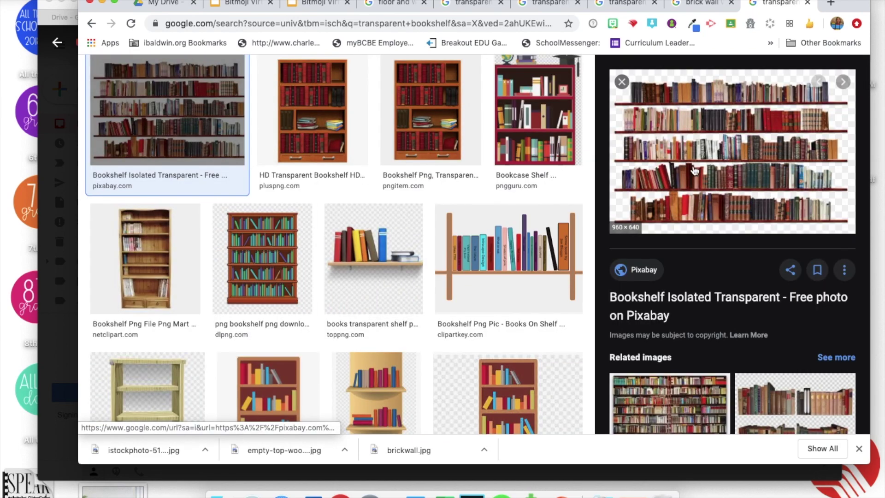
right_click(695, 171)
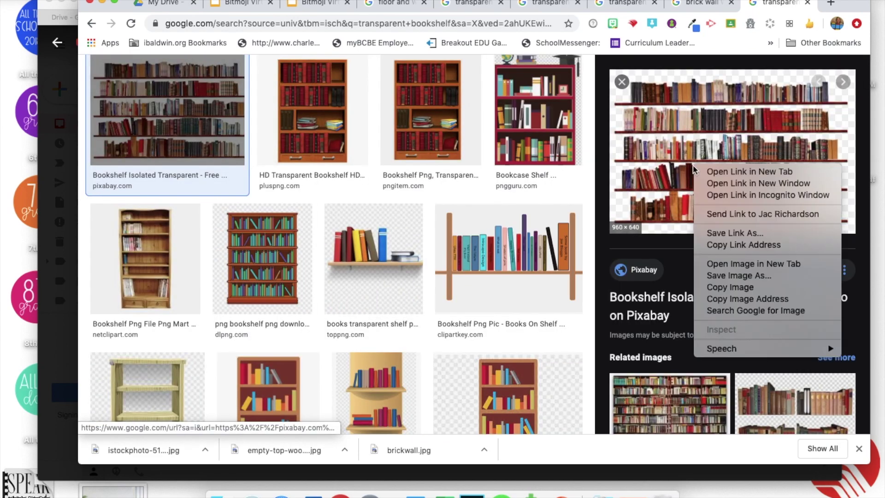
click(715, 288)
click(239, 4)
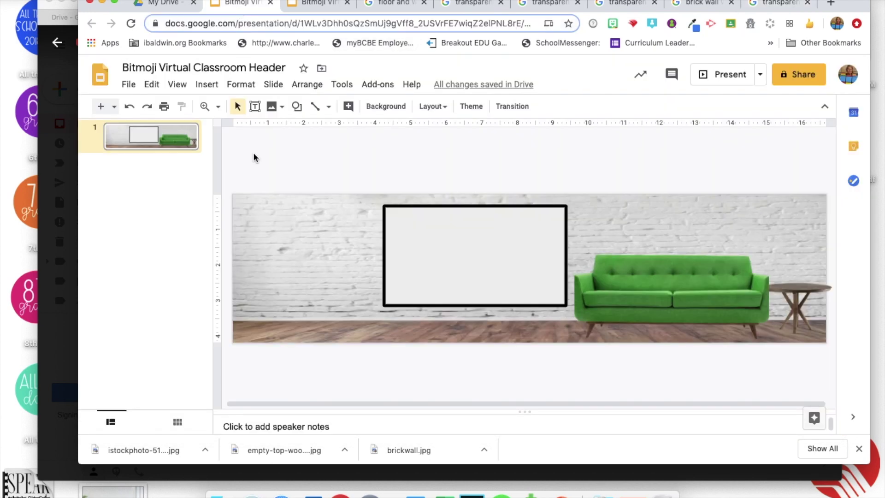
Step: Paste the bookshelf onto the slide and set it on the left brick wall
key(super+v)
mouse_move(324, 236)
mouse_down()
mouse_move(321, 266)
mouse_move(329, 249)
mouse_up()
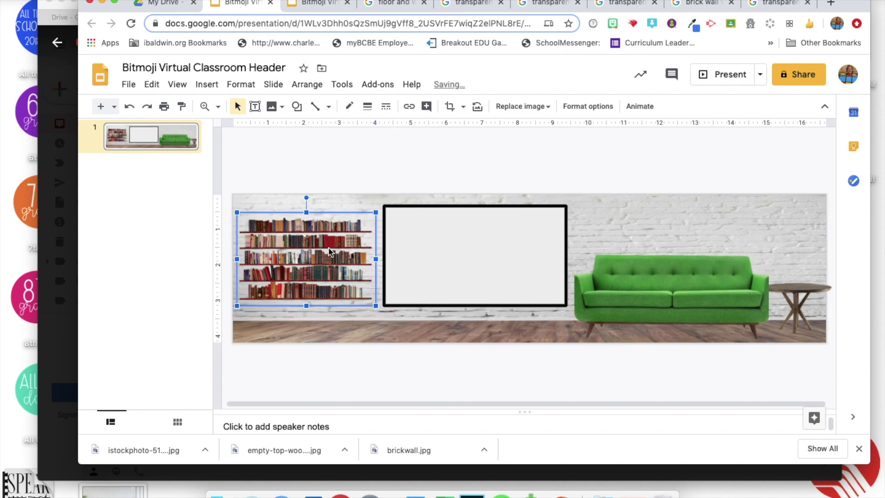
click(397, 342)
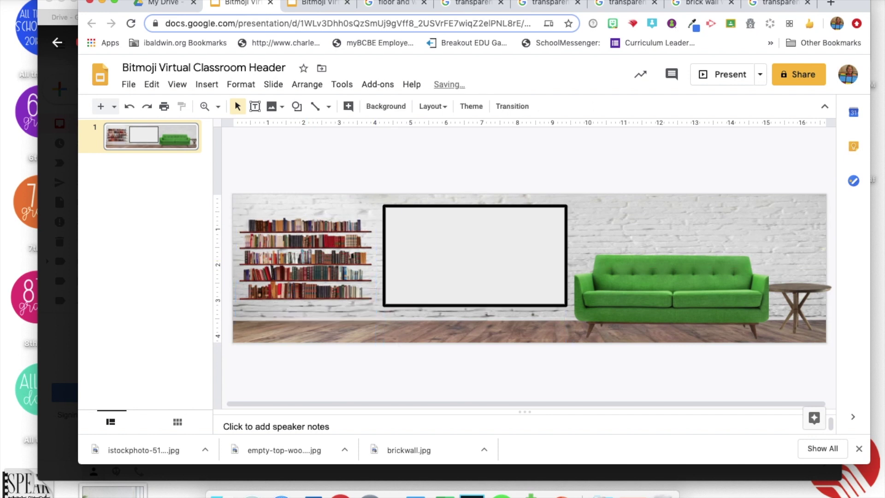
click(784, 4)
Step: Search images for 'transparent plant' and copy the potted aloe plant picture
click(382, 23)
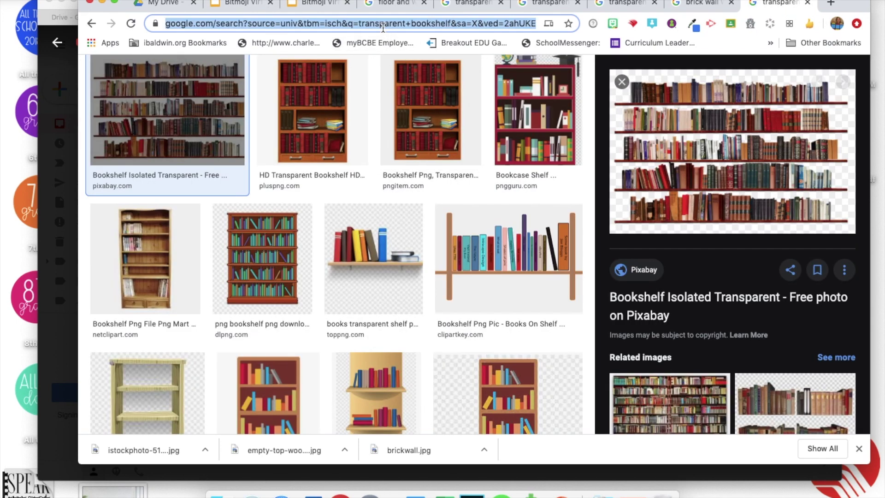
text(transparent)
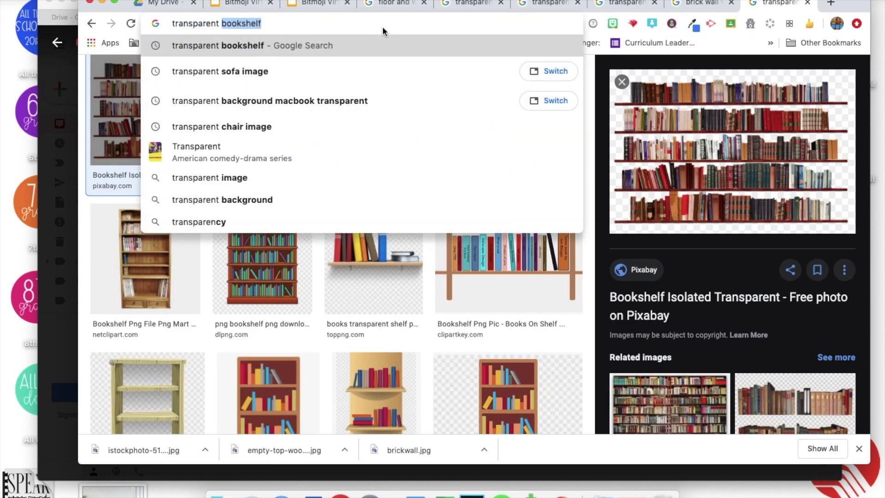
text( plant)
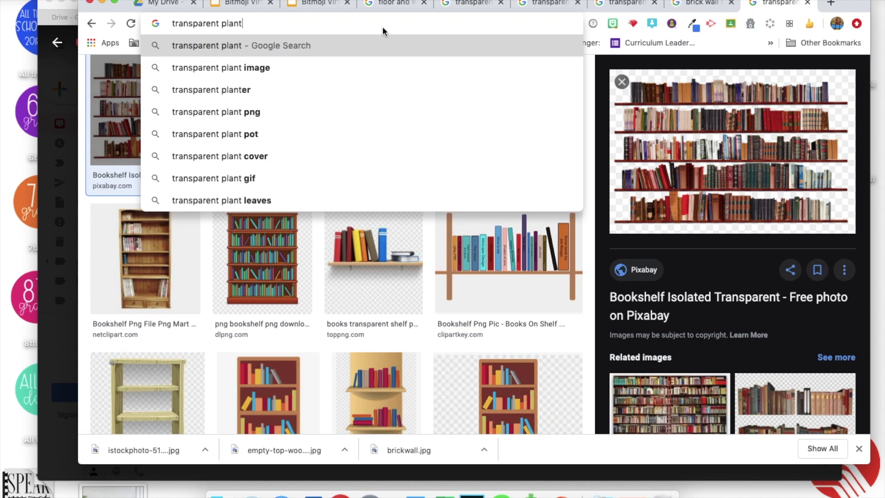
click(310, 66)
click(701, 351)
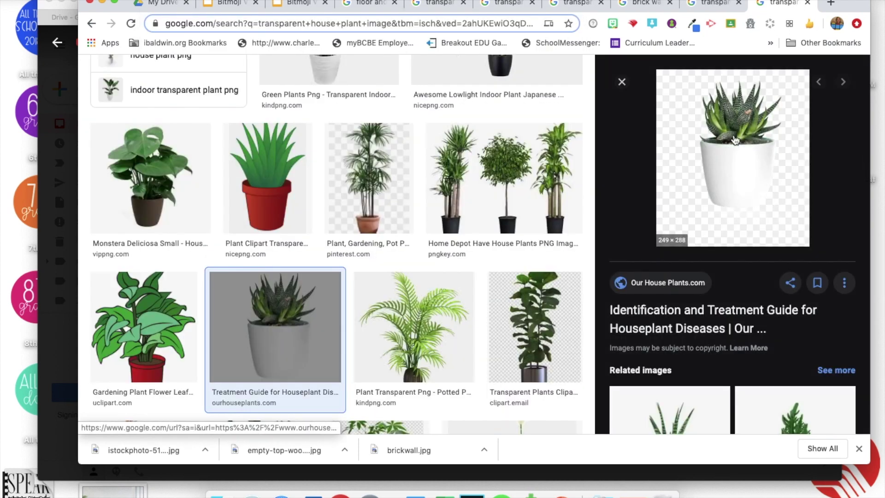
right_click(735, 139)
click(655, 268)
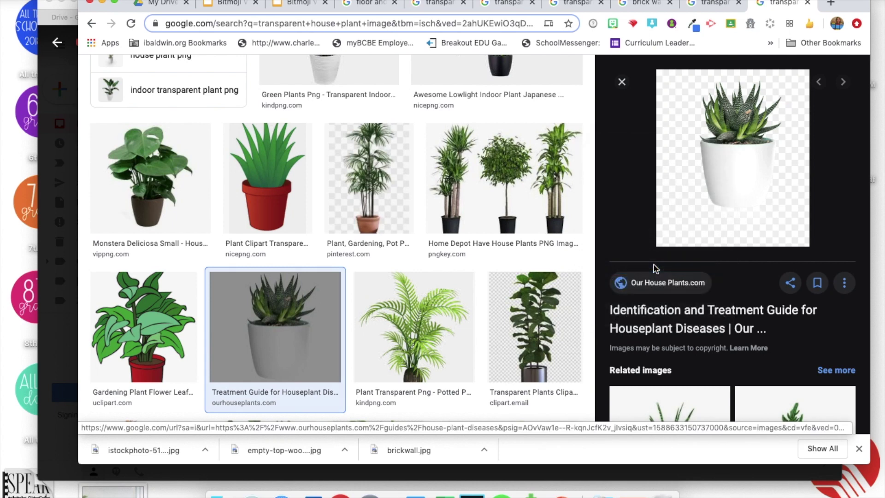
right_click(724, 173)
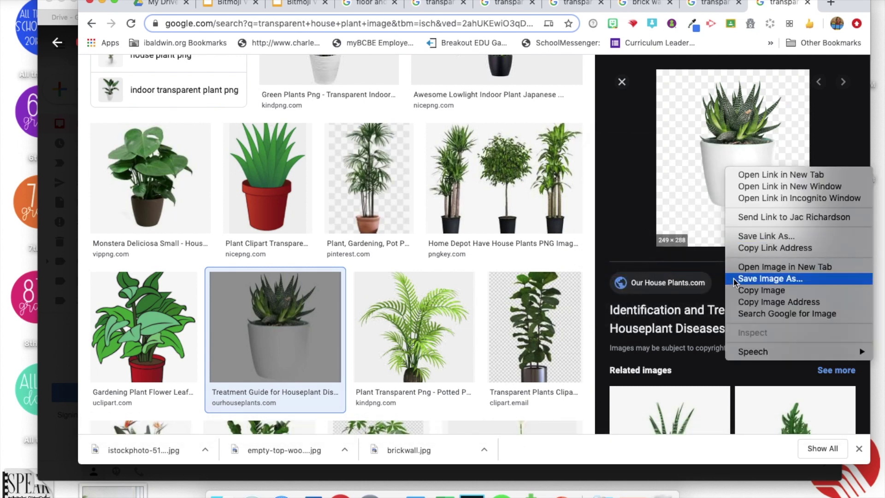
click(738, 289)
Step: Paste the aloe plant, shrink it onto the side table, then open the classroom posters PDF
click(228, 4)
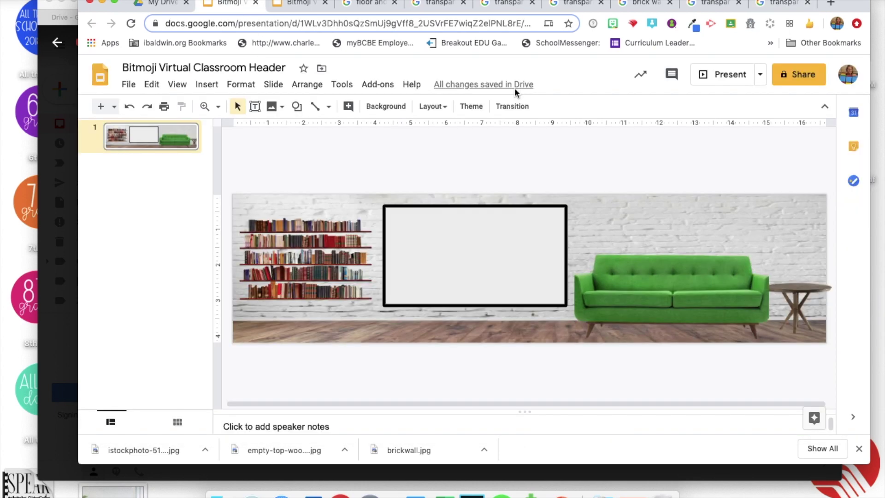
key(cmd+v)
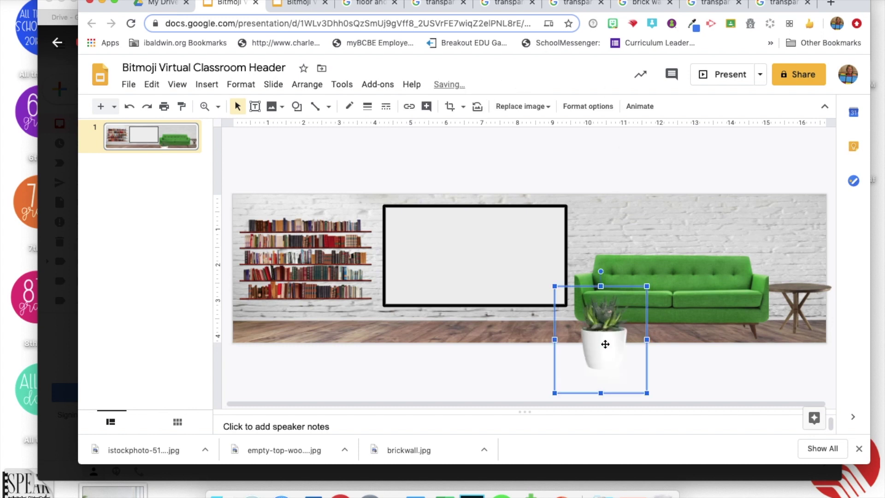
drag(604, 344, 800, 267)
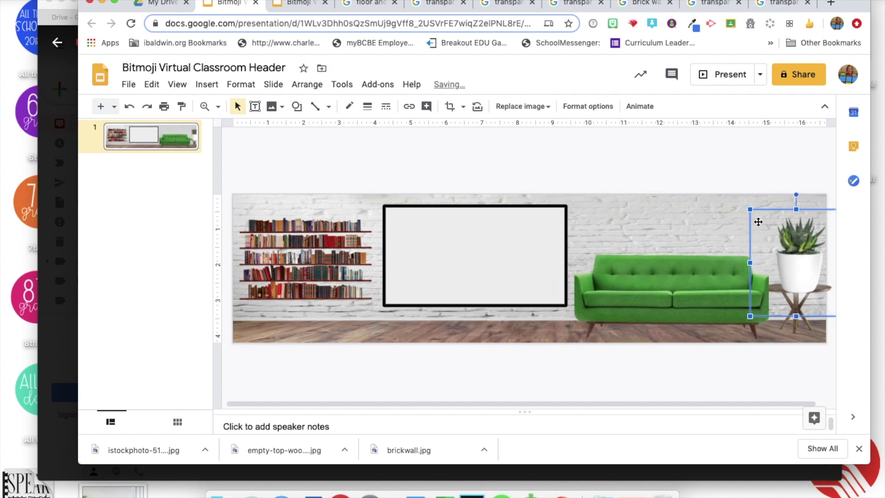
drag(749, 210, 785, 259)
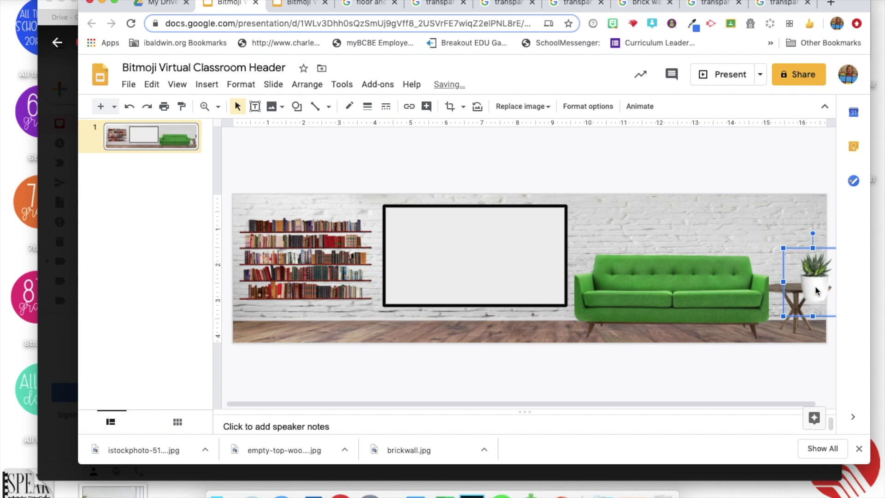
drag(815, 290, 796, 273)
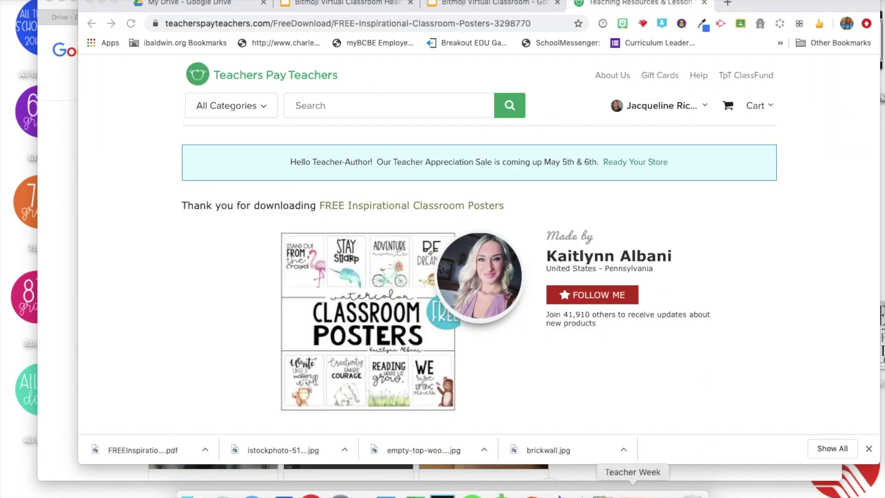
click(602, 494)
click(603, 469)
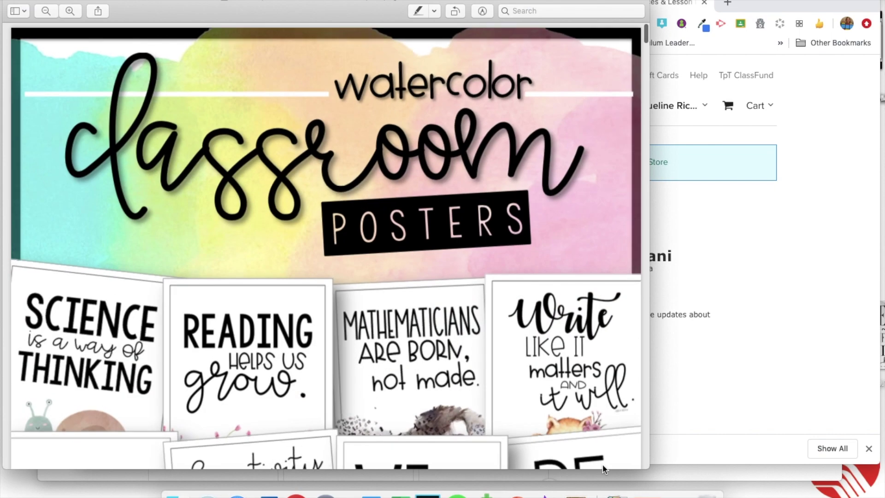
Step: Screenshot the 'Stand Out From the Crowd' flamingo poster page from the posters PDF
scroll(336, 402, down, 10)
key(super+minus)
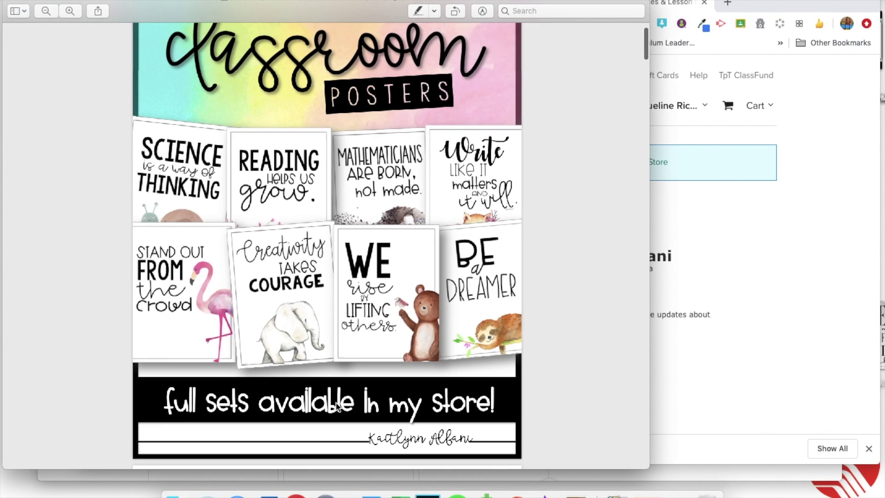
scroll(335, 404, down, 8)
scroll(336, 406, down, 5)
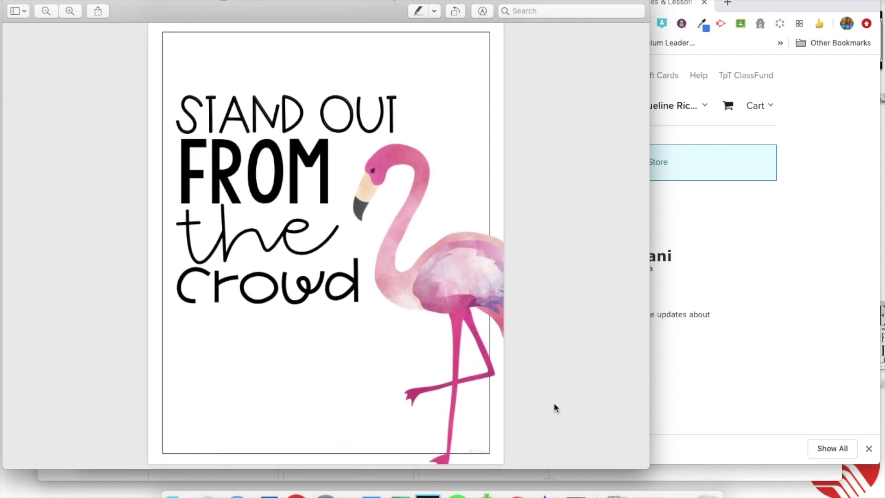
key(super+shift+4)
drag(155, 28, 498, 460)
scroll(352, 331, down, 10)
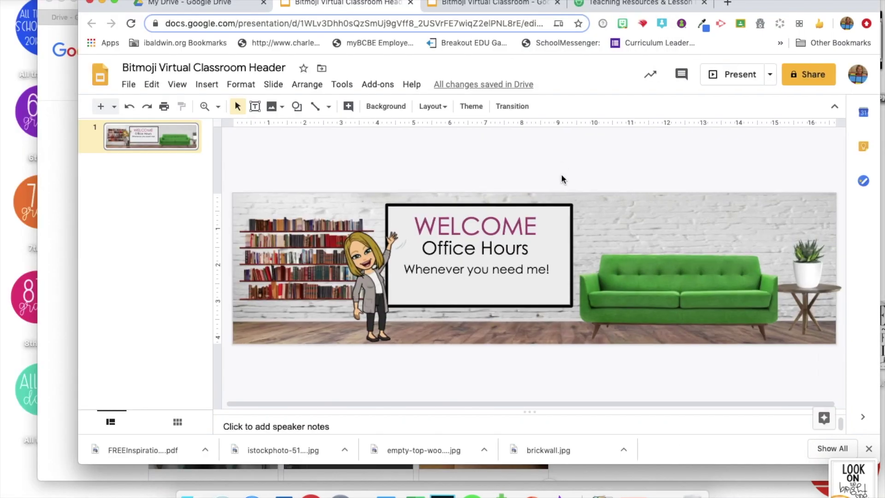
Step: Upload the 'Look on the bright side' poster screenshot onto the slide
click(273, 107)
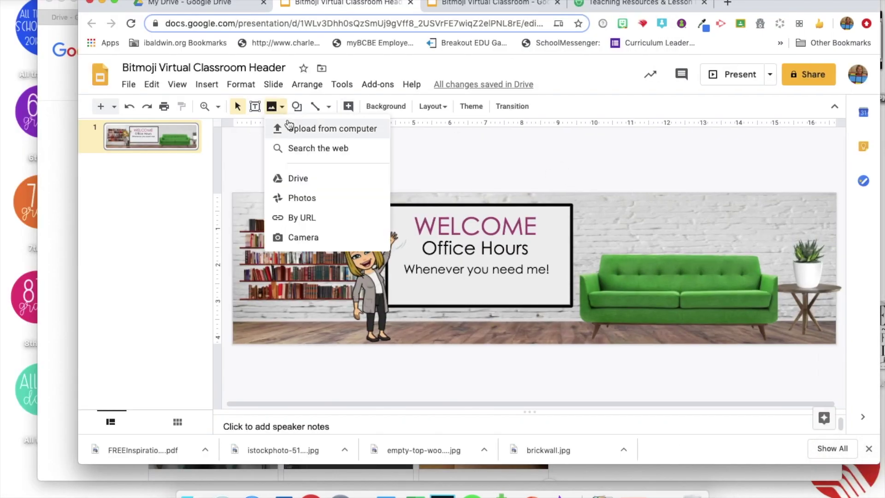
click(288, 127)
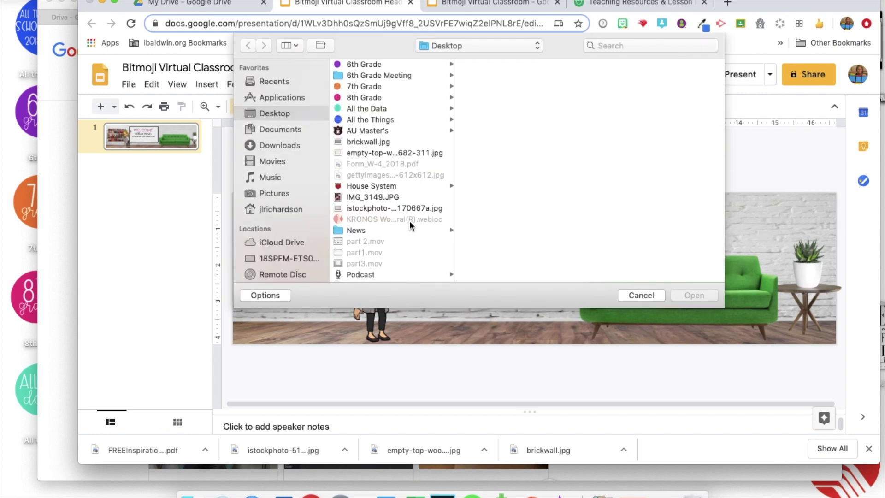
scroll(399, 221, down, 15)
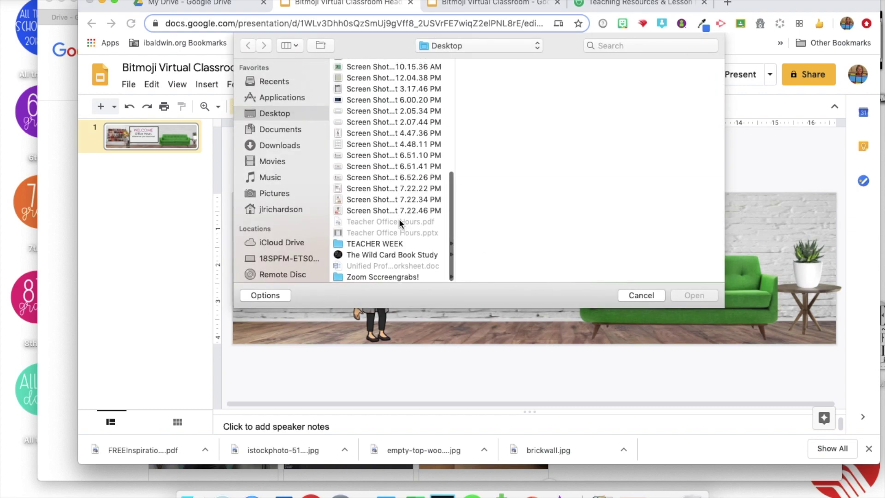
click(369, 210)
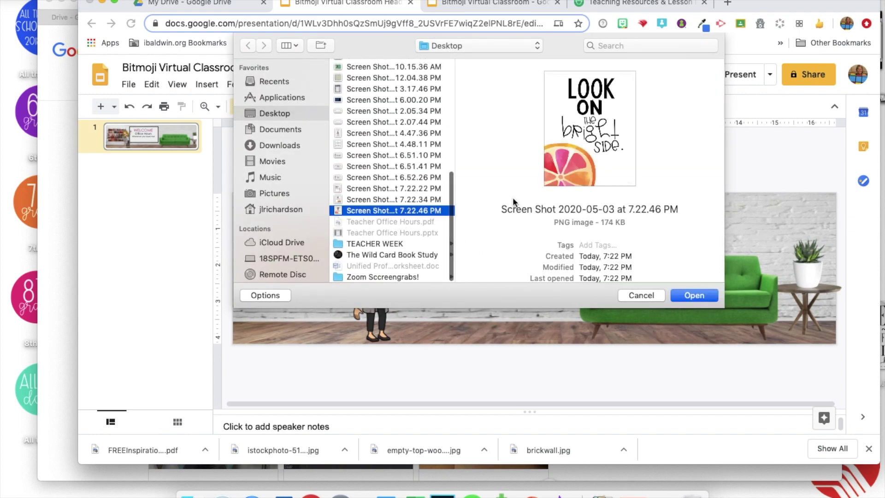
click(702, 297)
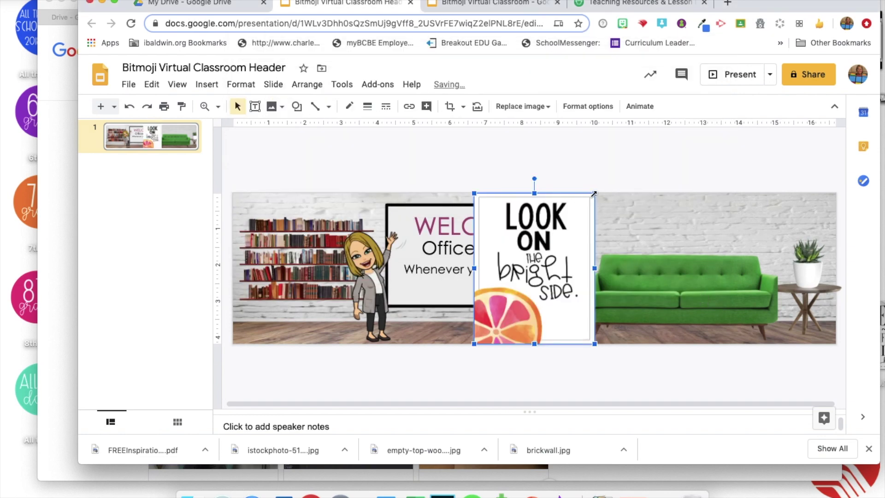
Step: Shrink the poster and hang it on the brick wall above the sofa
drag(594, 193, 539, 263)
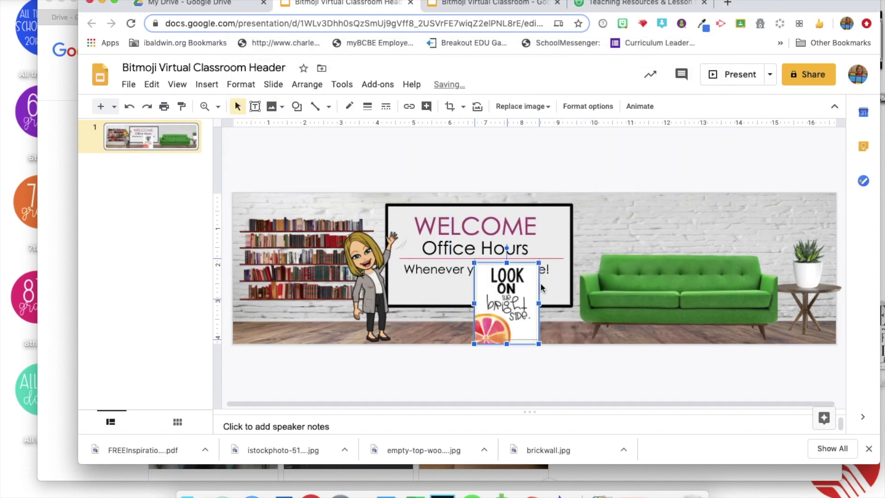
drag(512, 315, 643, 239)
drag(669, 186, 654, 202)
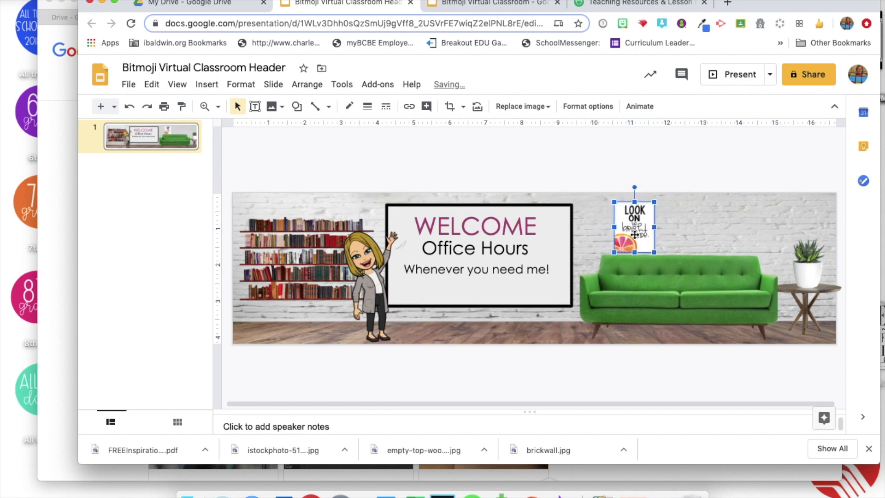
drag(635, 234, 638, 233)
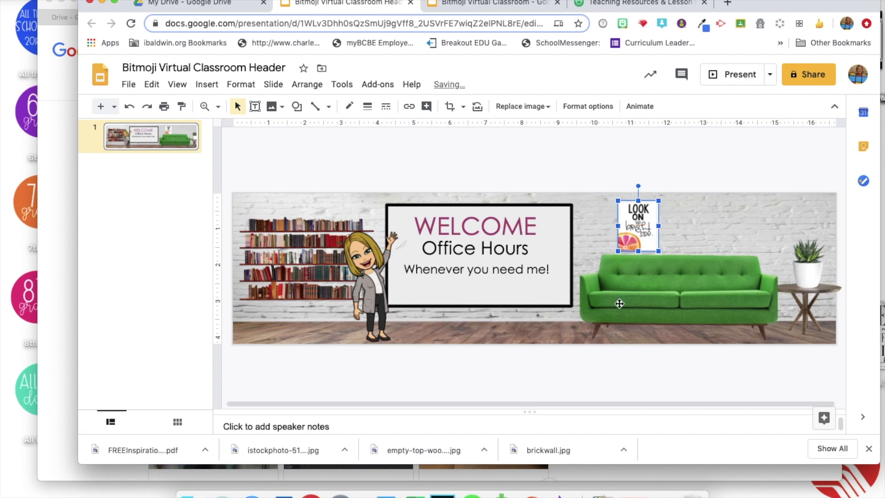
click(600, 366)
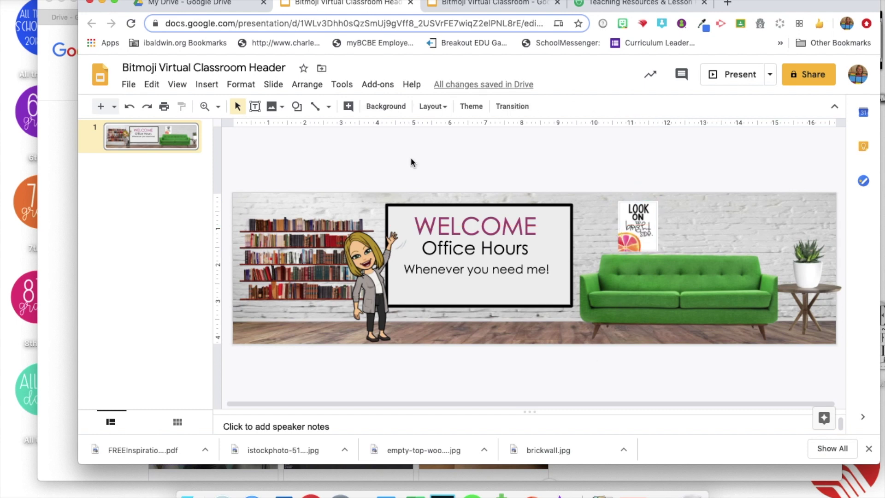
click(272, 106)
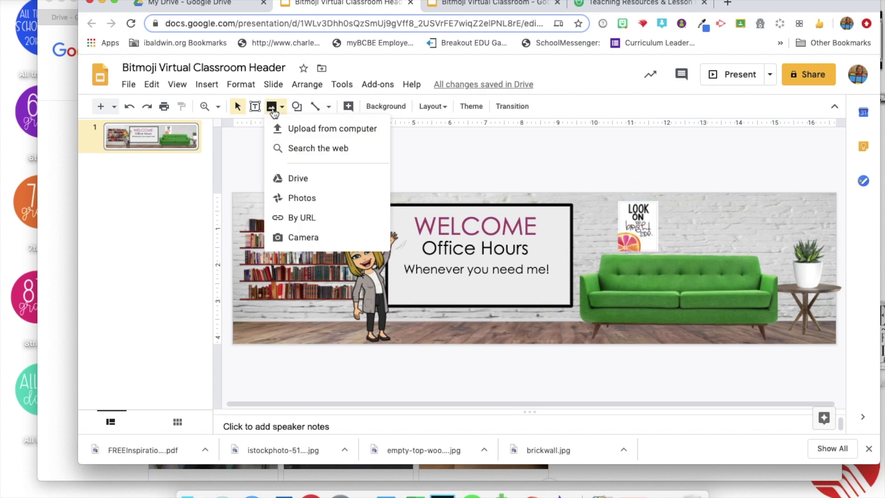
Step: Upload the 'Be a Dreamer' poster and size it to match, beside the flamingo poster
click(291, 131)
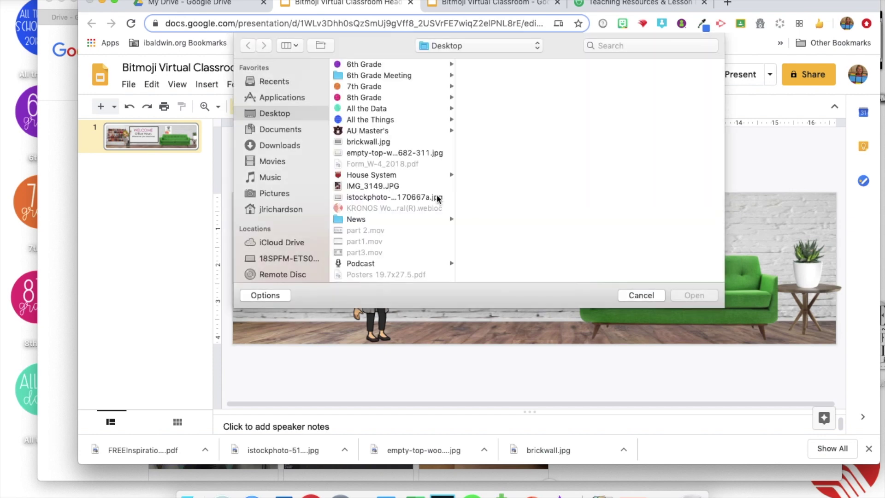
scroll(415, 197, down, 10)
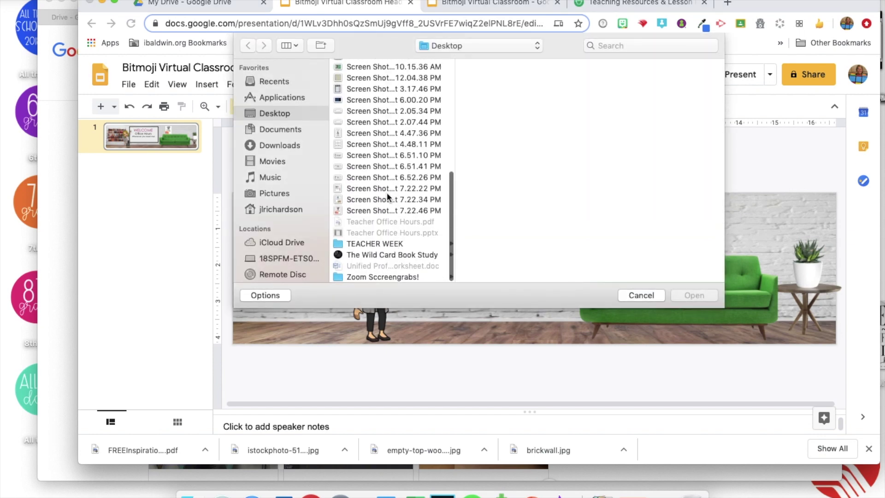
click(386, 199)
click(694, 295)
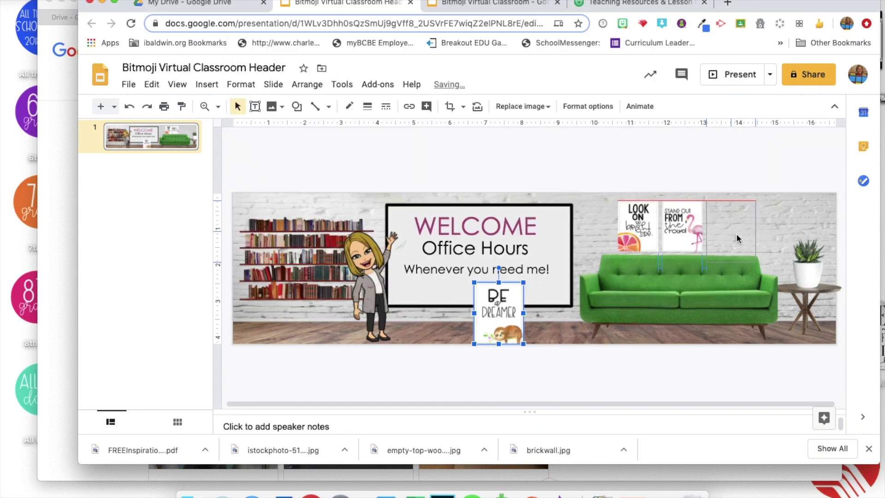
drag(736, 235, 737, 233)
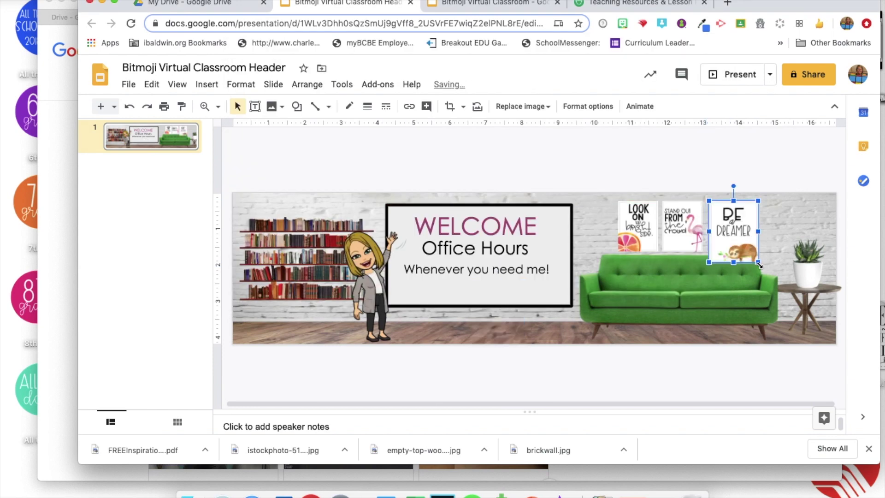
drag(758, 263, 749, 251)
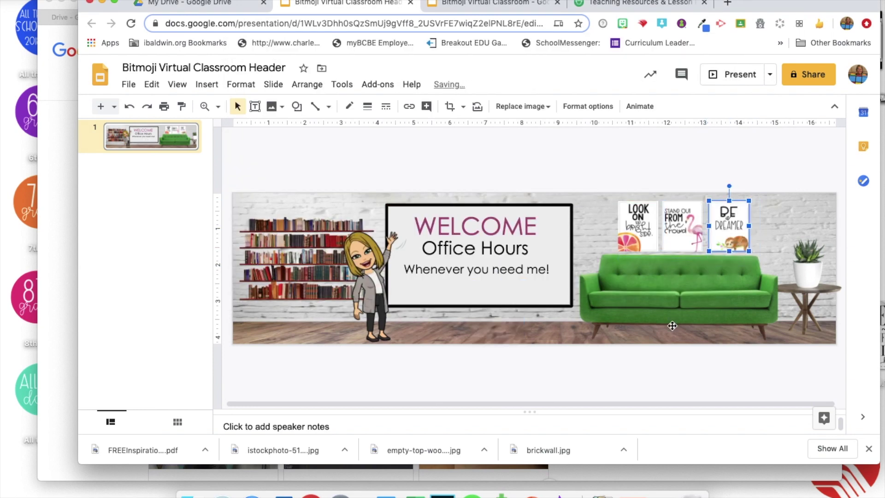
click(653, 361)
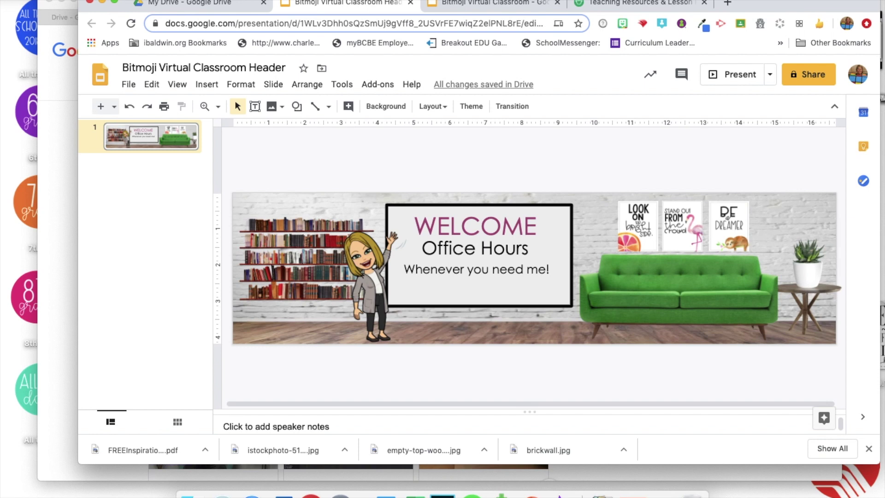
click(635, 229)
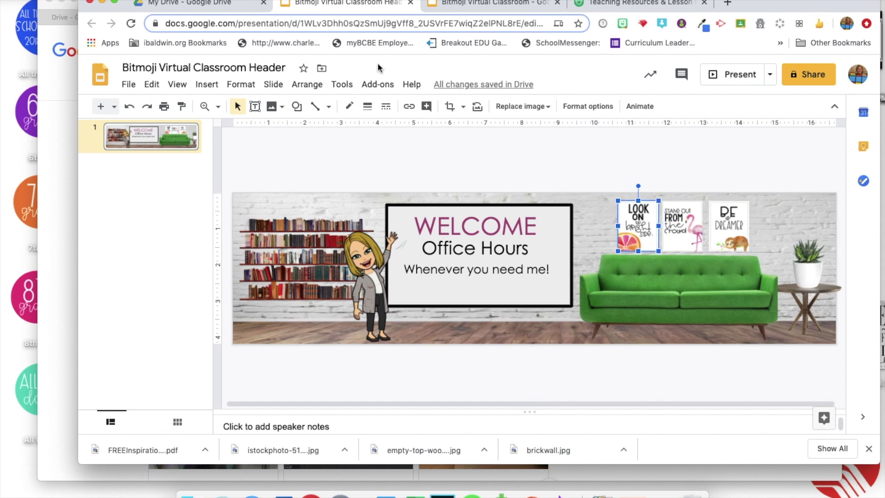
Step: Add borders to the three posters: 1px, 2px, and a thicker one on 'Be a Dreamer'
click(367, 107)
click(370, 129)
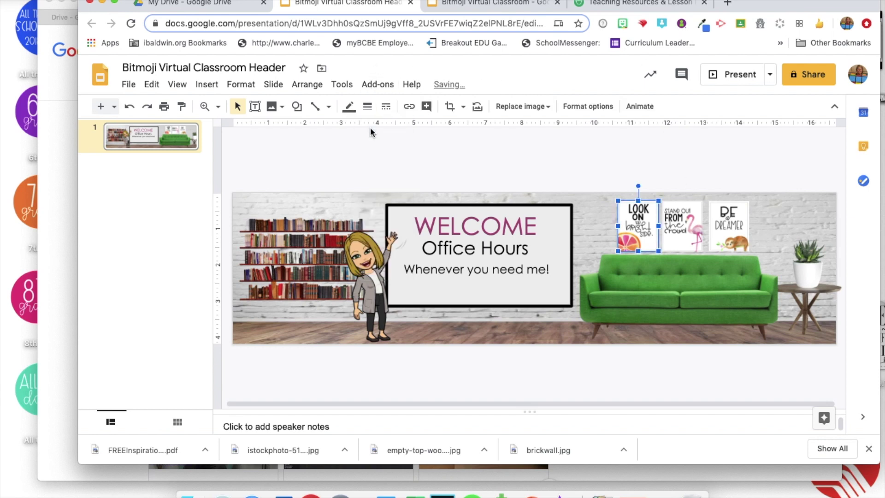
click(682, 226)
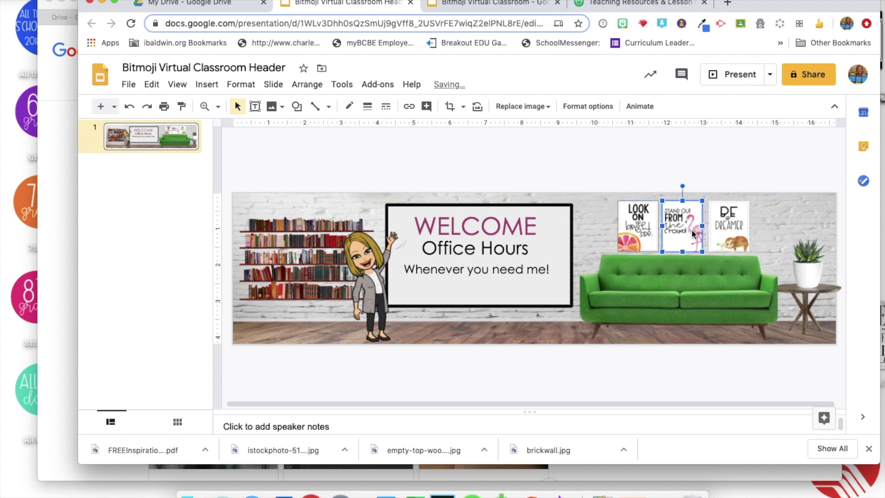
click(367, 107)
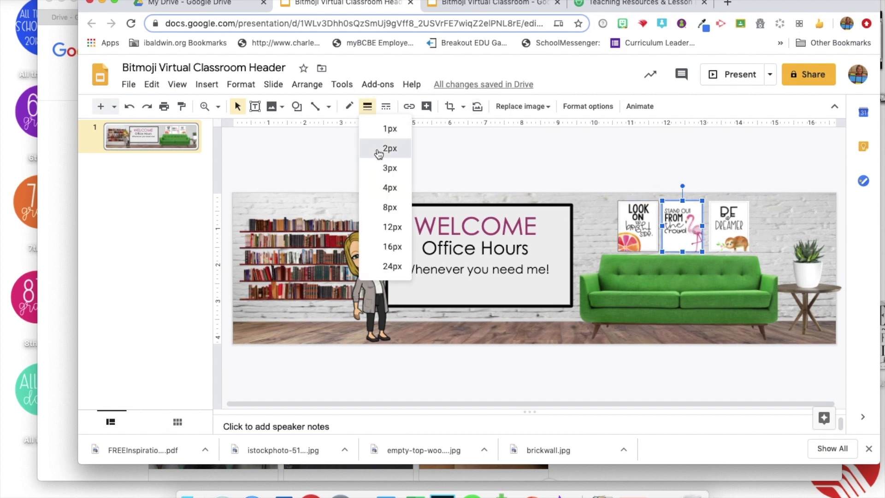
click(379, 153)
click(726, 221)
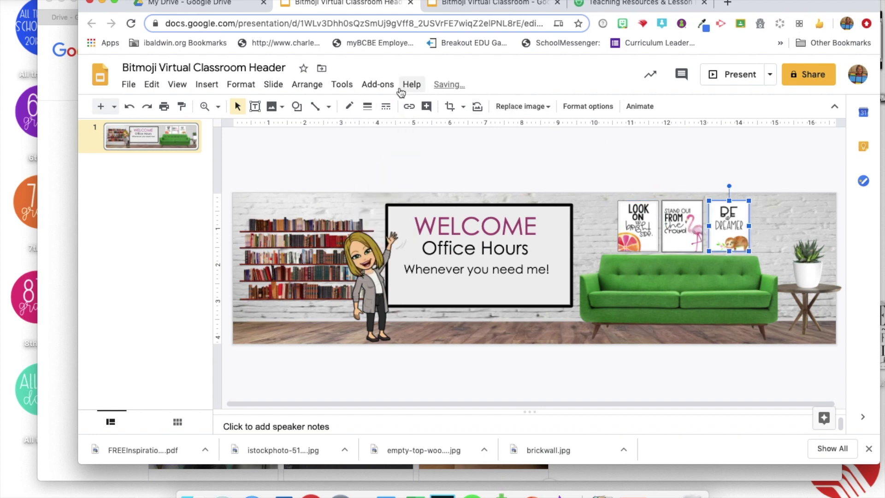
click(368, 106)
click(374, 192)
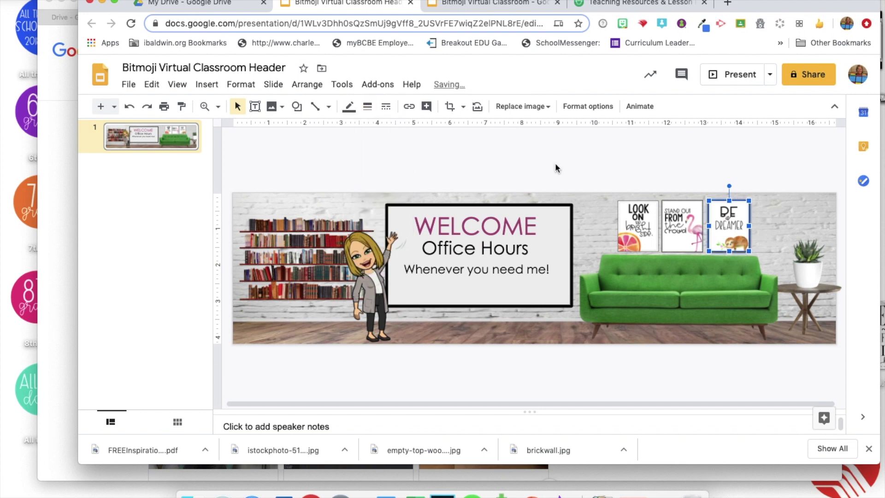
Step: Thicken the 'Look on the bright side' and flamingo poster borders to 4px
click(634, 228)
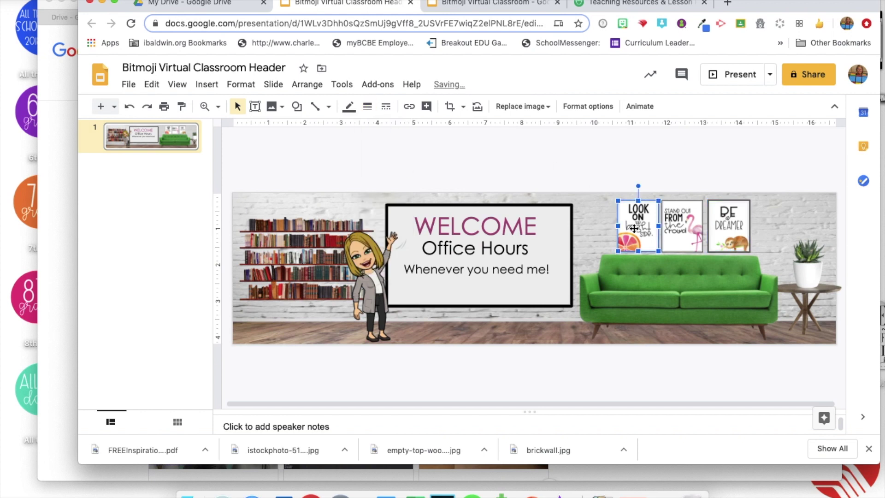
click(368, 106)
click(374, 189)
click(682, 235)
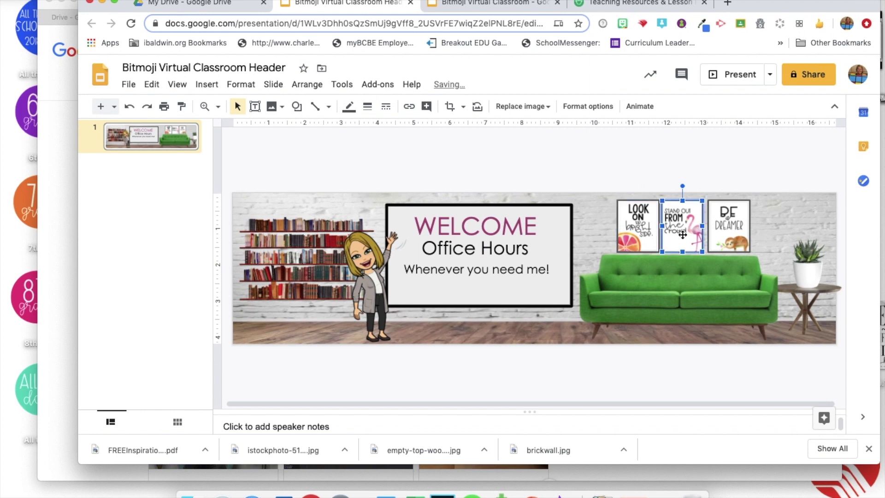
click(367, 106)
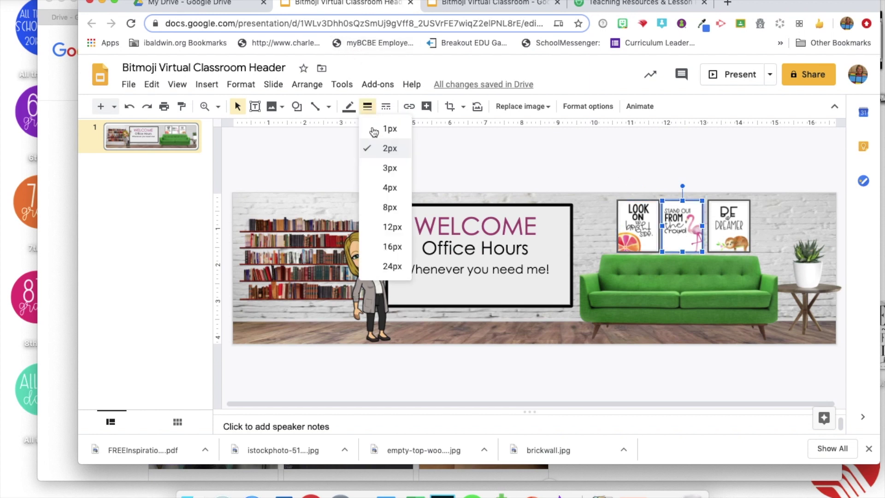
click(379, 187)
click(601, 383)
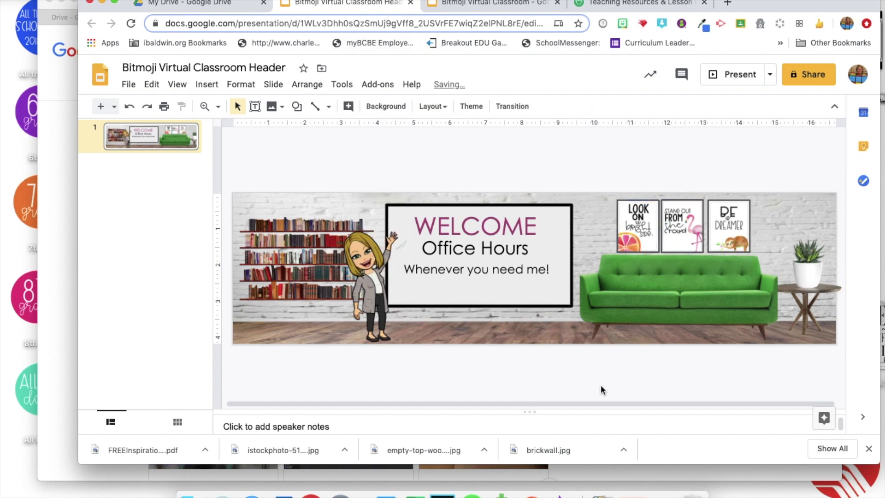
Step: Nudge the 'Look on the bright side' and flamingo posters left to even the spacing
click(675, 241)
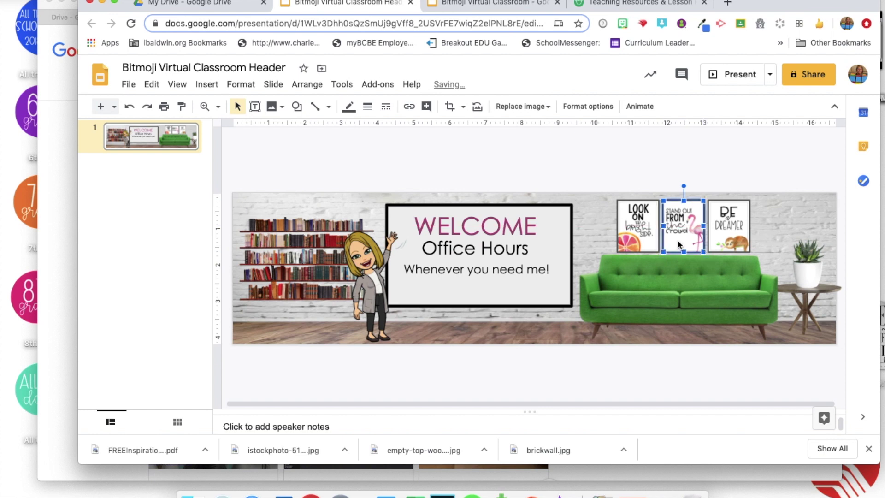
click(635, 363)
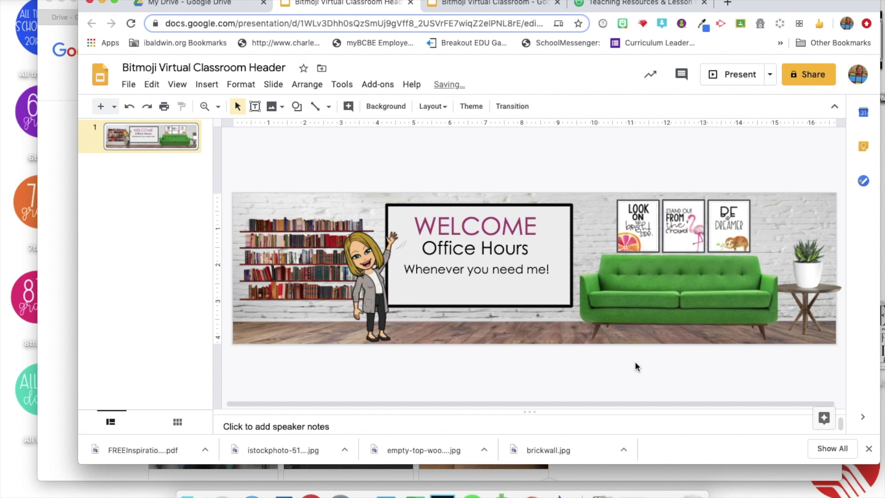
click(652, 239)
drag(651, 239, 645, 239)
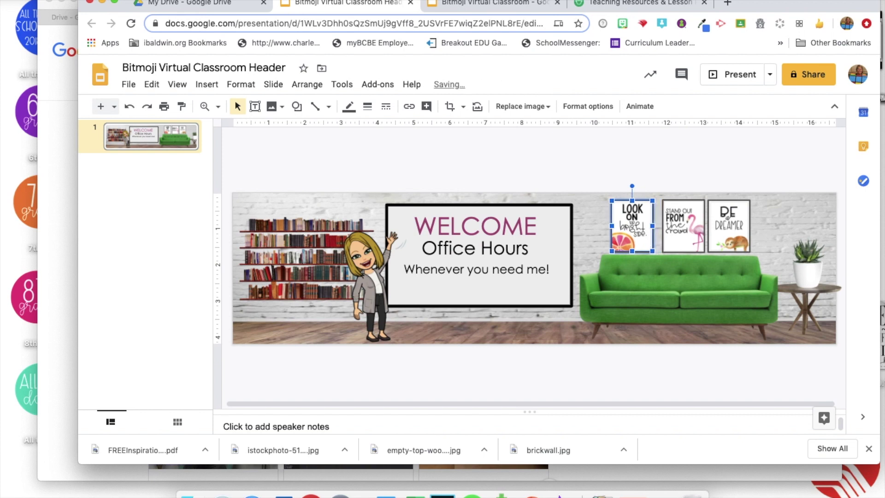
click(664, 237)
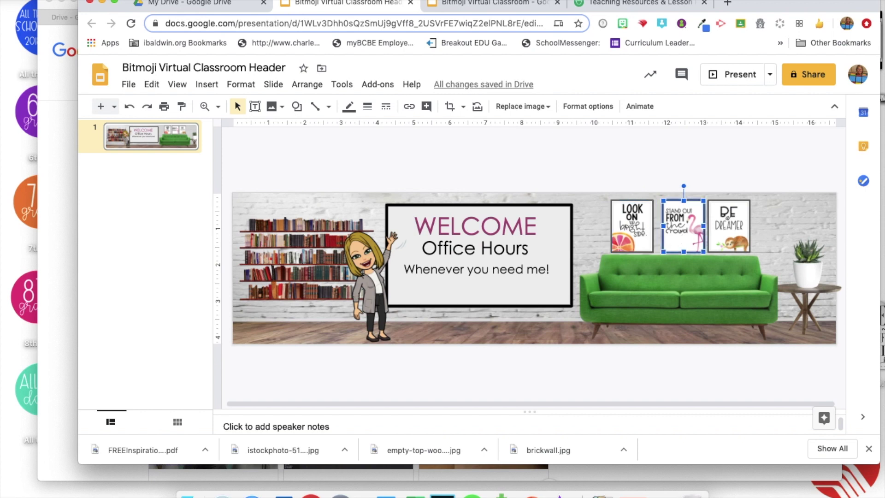
drag(664, 237, 660, 237)
click(648, 377)
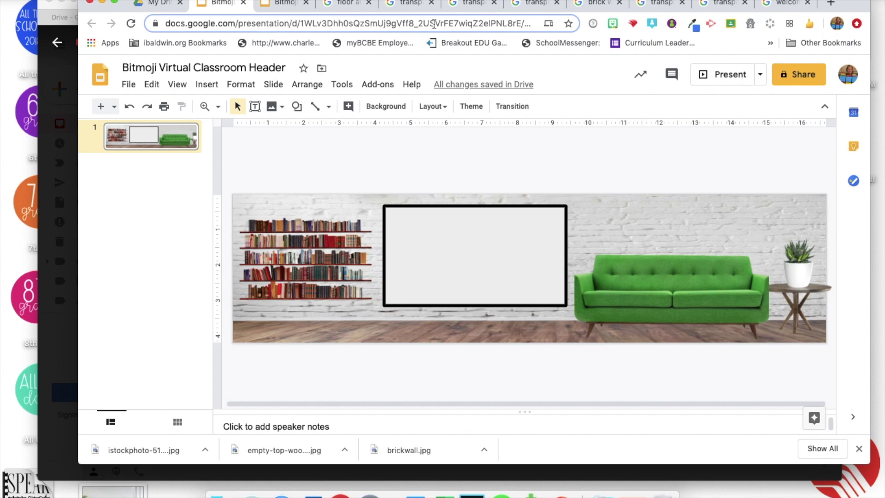
Step: Search the Bitmoji extension for 'pose' and copy a standing Bitmoji sticker
click(611, 23)
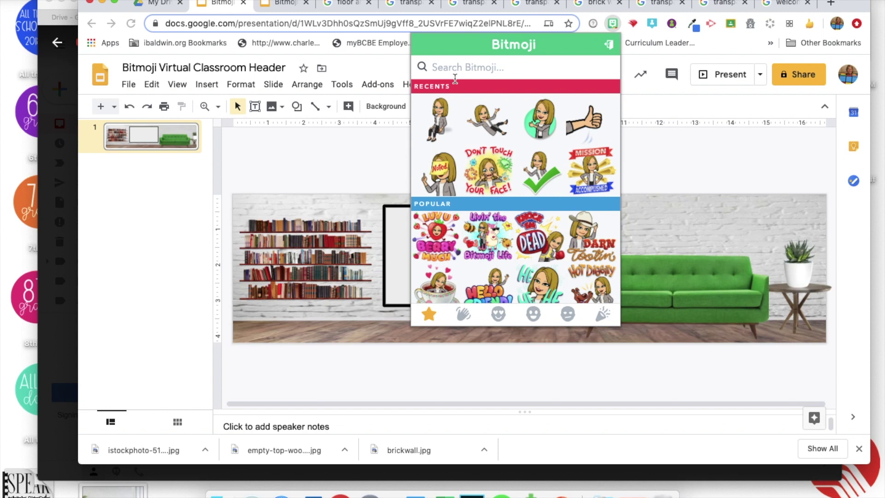
text(pose)
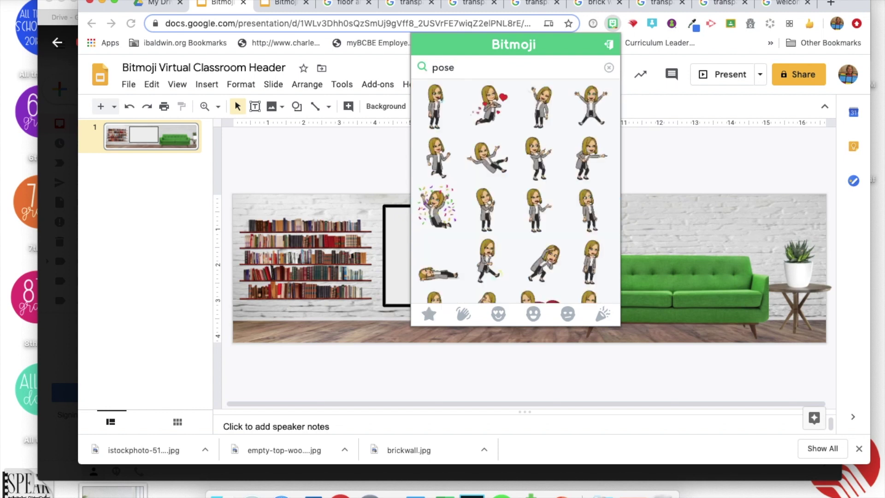
click(548, 109)
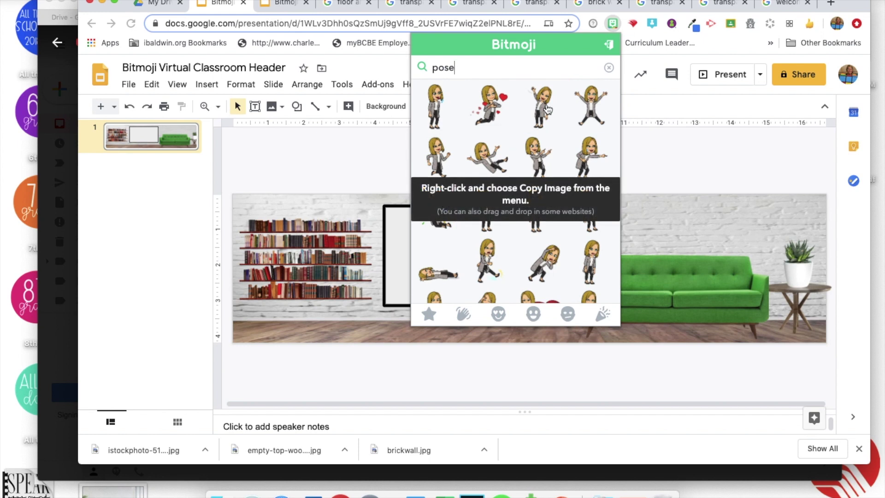
right_click(548, 109)
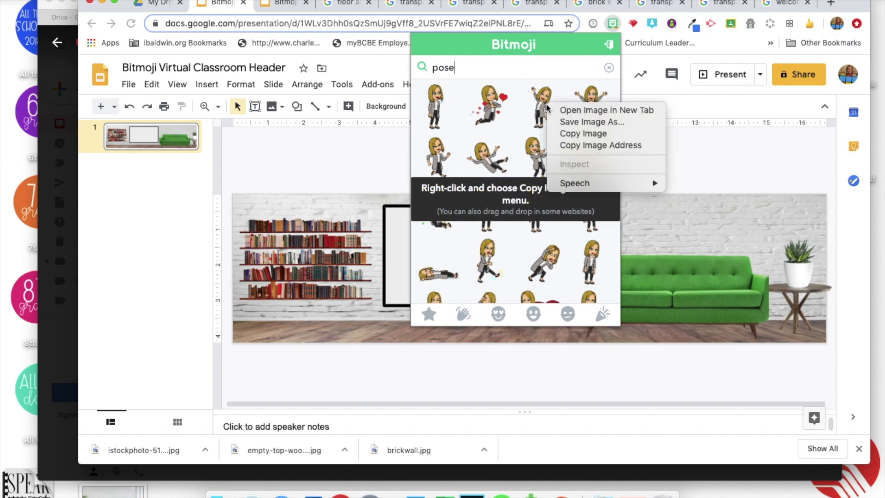
click(565, 133)
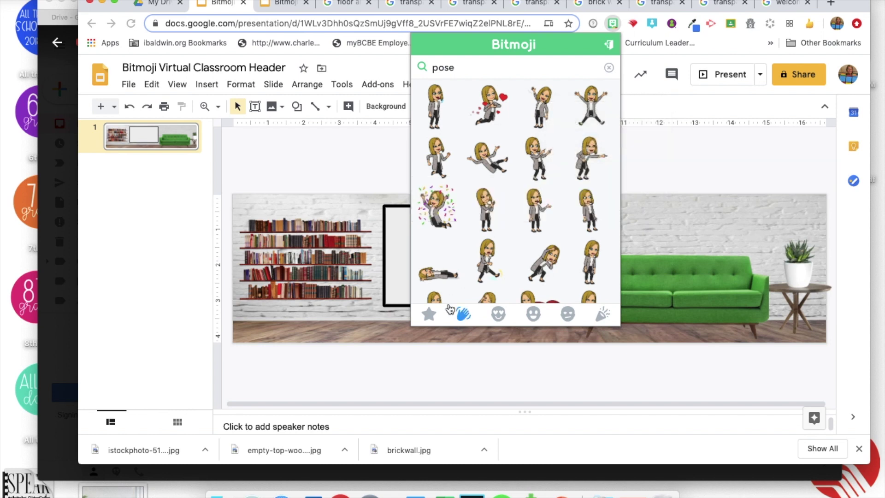
click(430, 372)
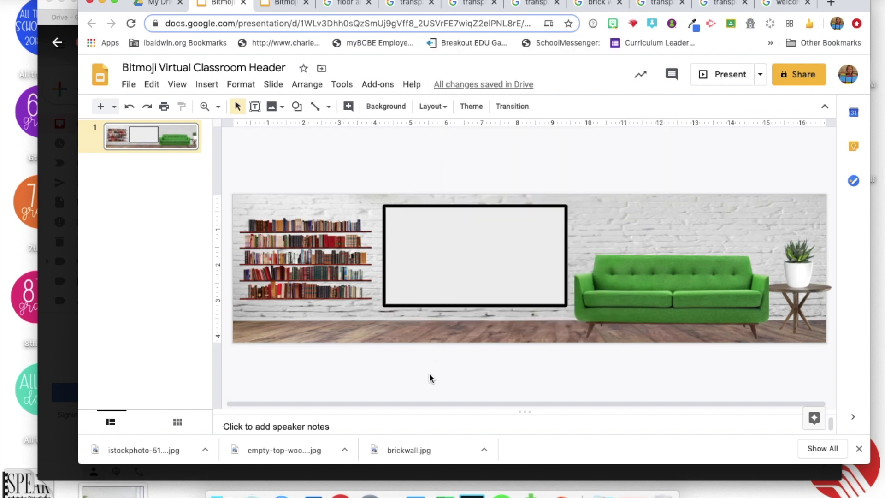
Step: Paste the Bitmoji, flip it horizontally, and place it near the bookshelf
key(super+v)
drag(628, 358, 455, 279)
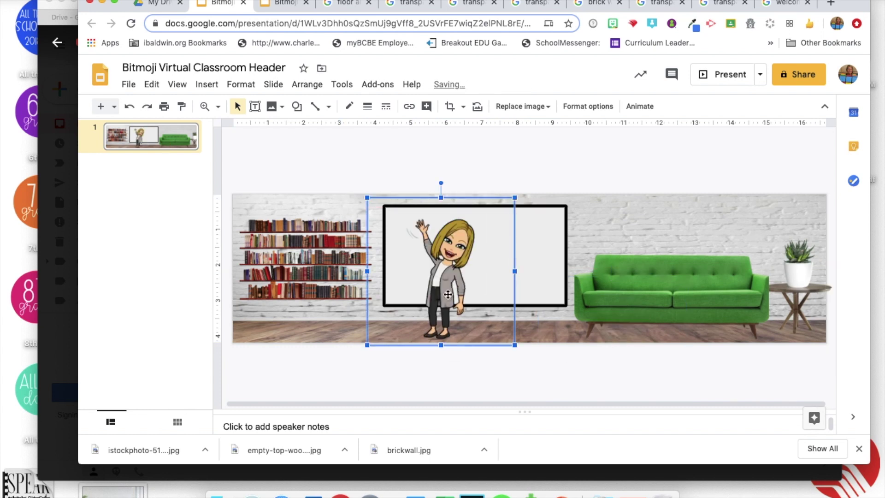
right_click(447, 294)
mouse_move(485, 264)
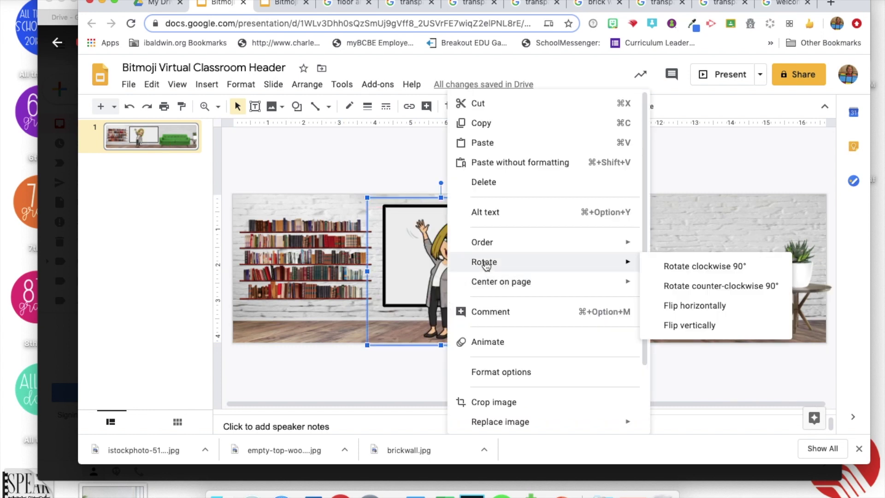
click(691, 305)
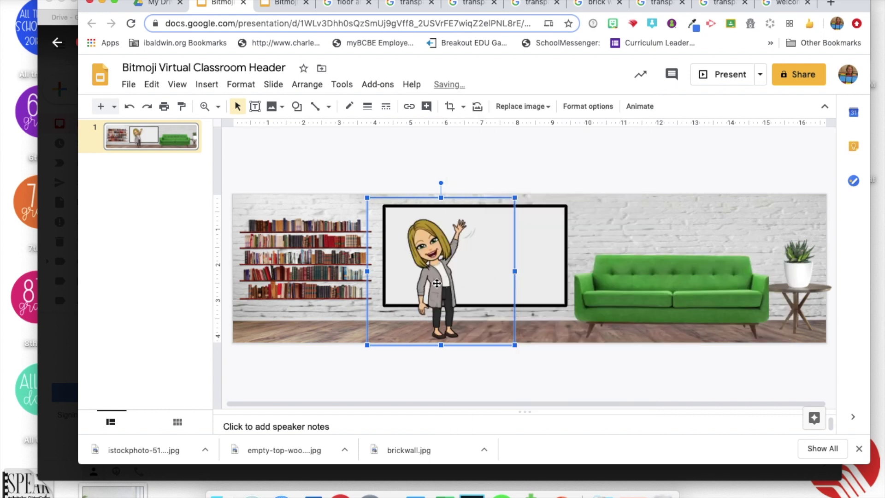
drag(437, 283, 367, 289)
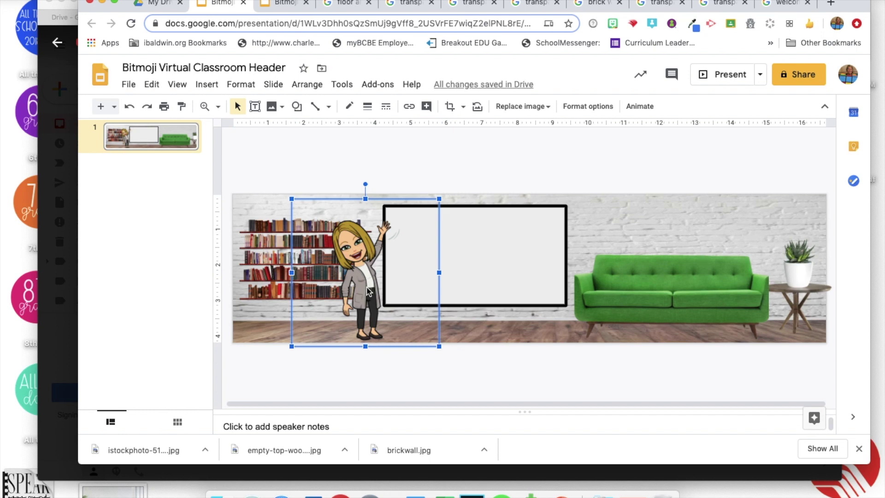
click(521, 377)
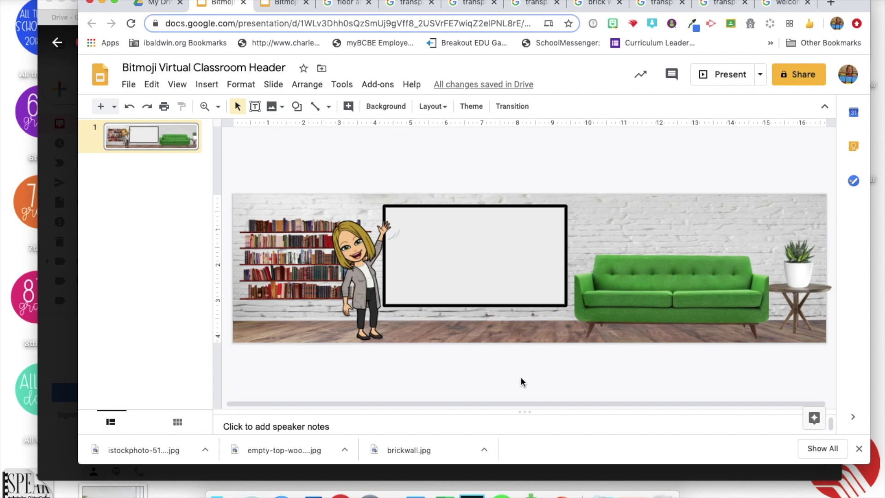
Step: Shrink the Bitmoji slightly from its top-left corner handle
click(380, 307)
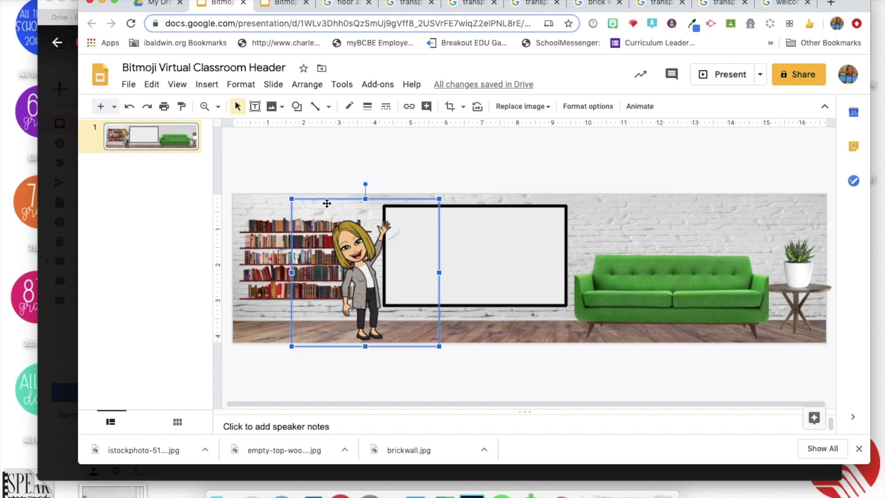
drag(291, 199, 305, 212)
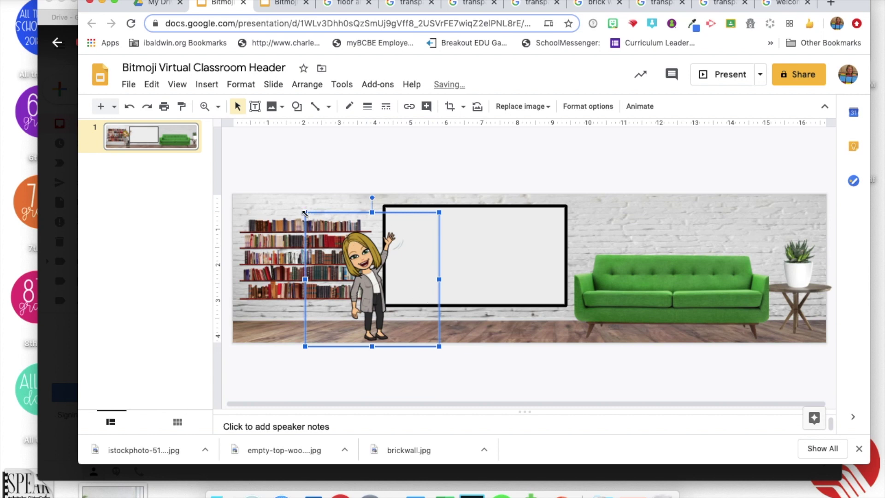
click(479, 361)
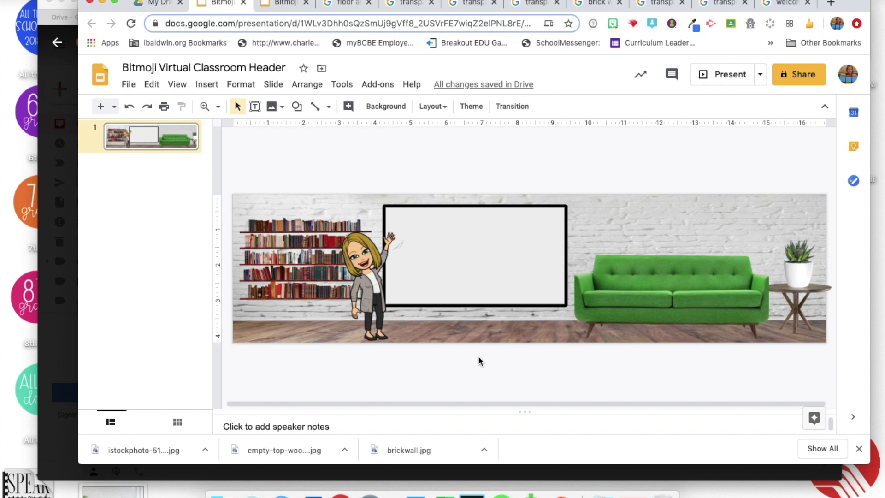
click(255, 106)
Step: Add a WELCOME text box across the top of the whiteboard and select its text
drag(398, 218, 563, 250)
text(WE)
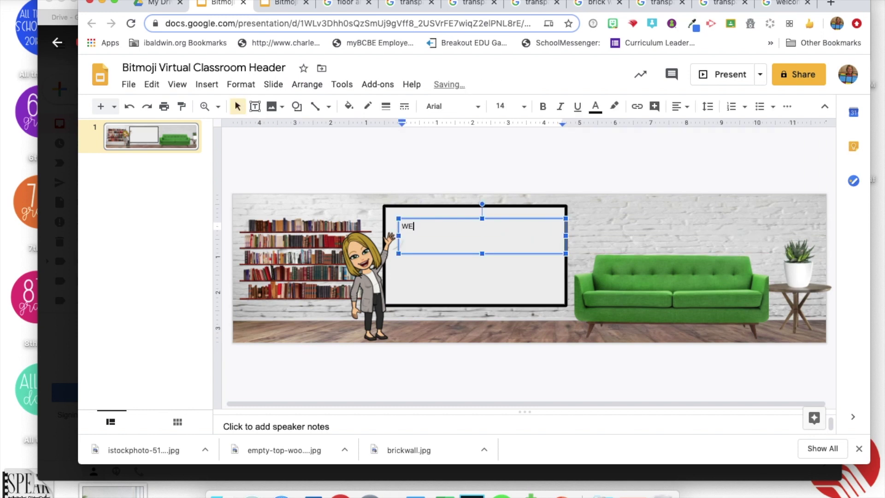
text(LCOME)
key(super+a)
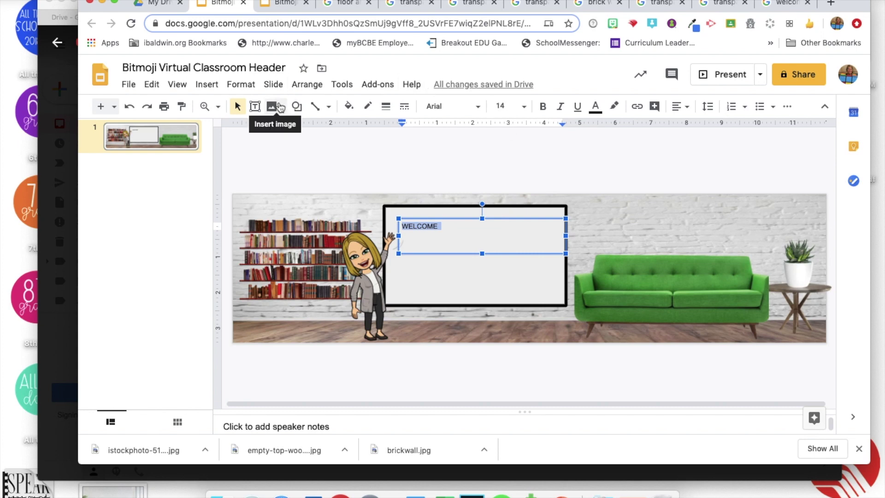
click(470, 106)
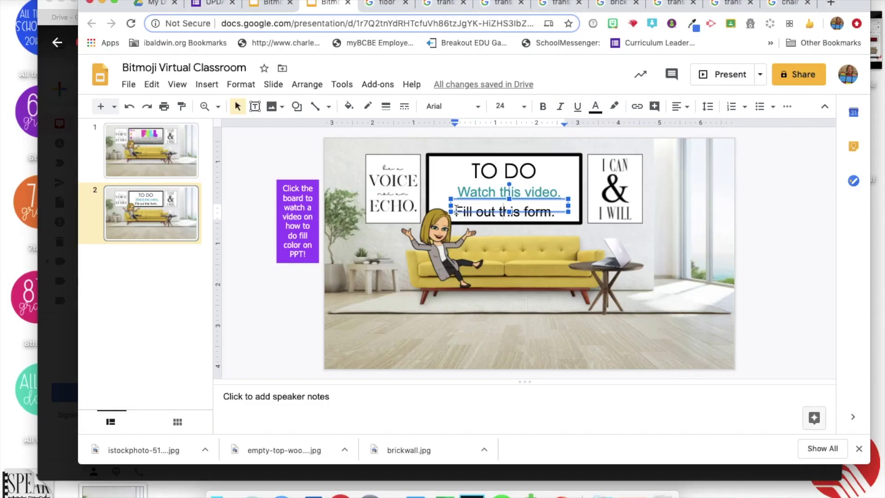
Step: Select 'Fill out this form.' and copy the UPDATED Teacher Survey's shareable link
drag(456, 211, 565, 212)
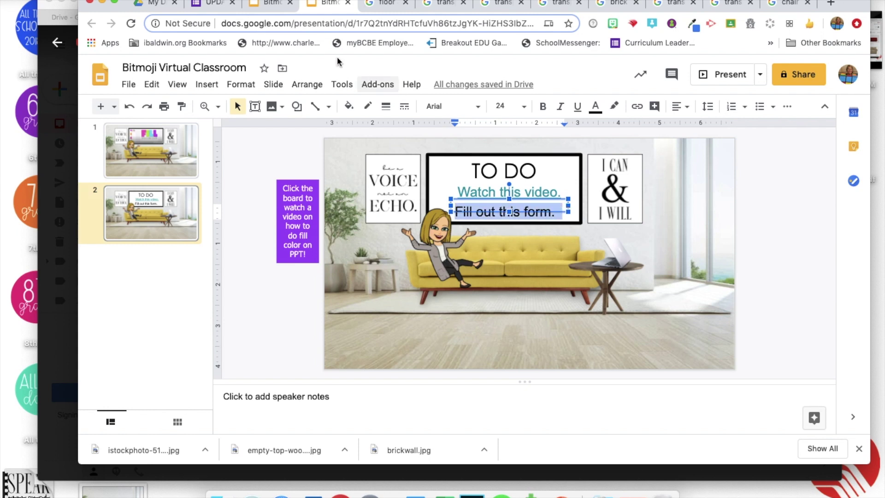
click(225, 4)
click(776, 79)
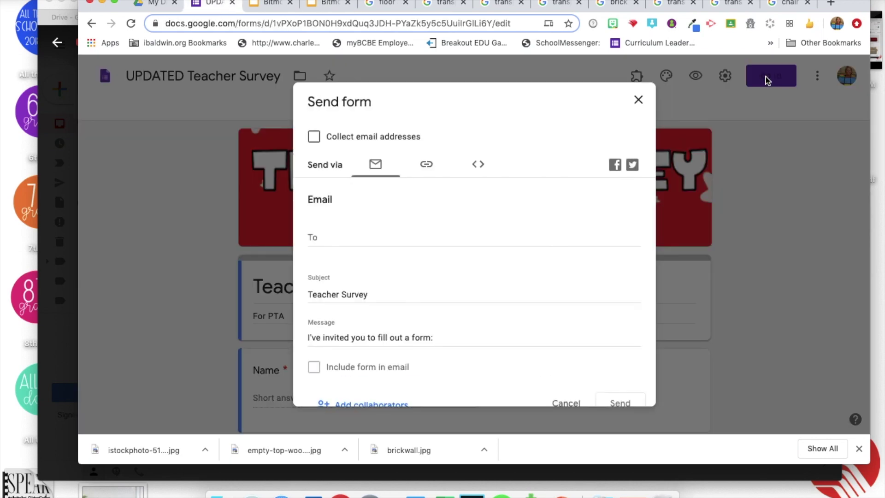
click(426, 166)
click(620, 261)
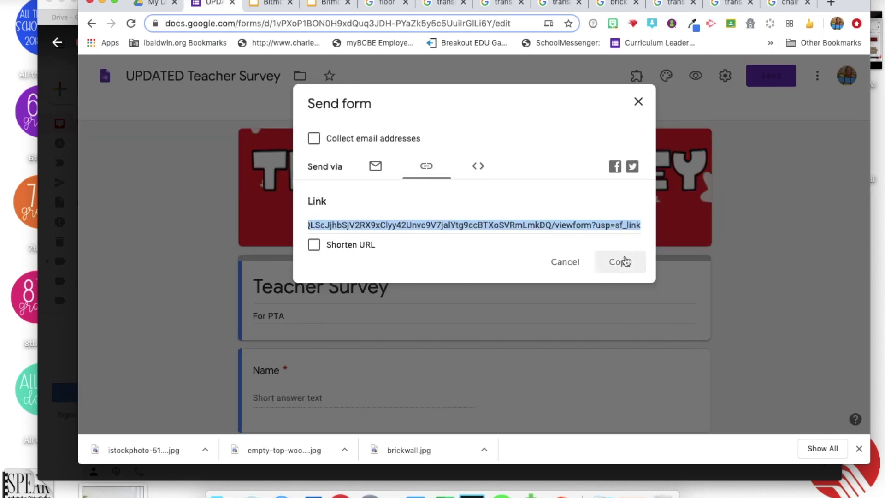
click(233, 3)
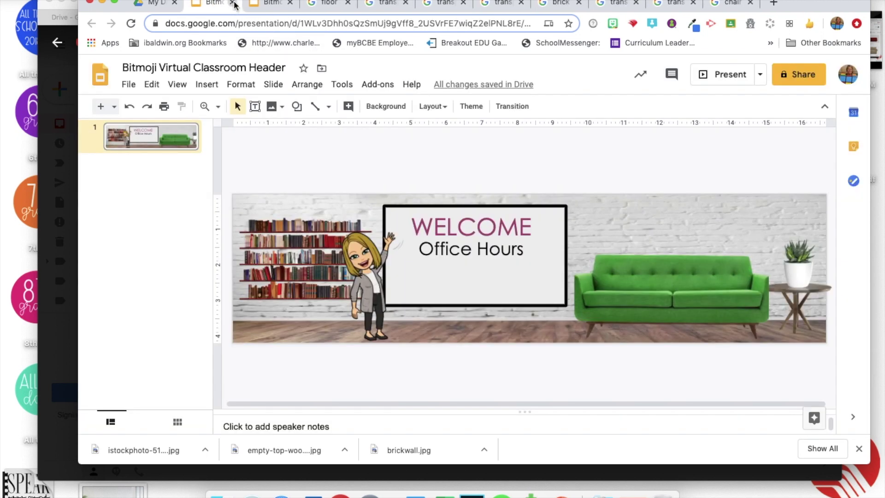
click(267, 7)
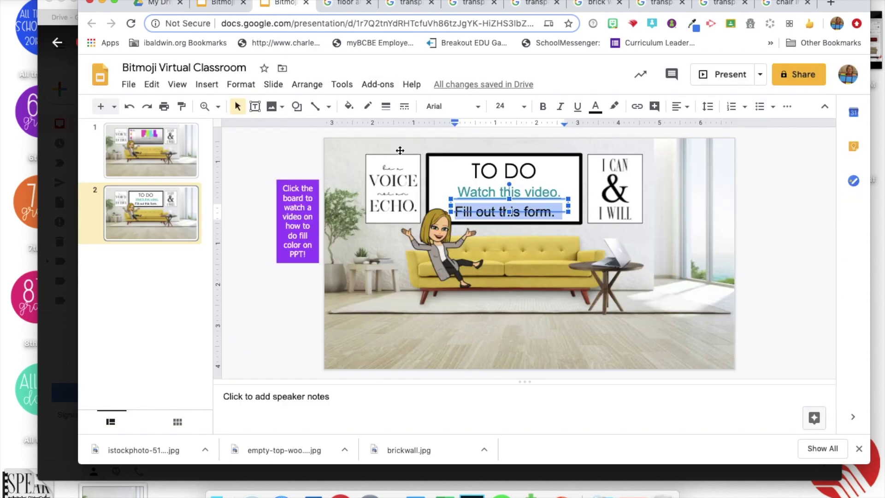
Step: Link 'Fill out this form.' to the copied Teacher Survey URL
click(636, 107)
key(ctrl+v)
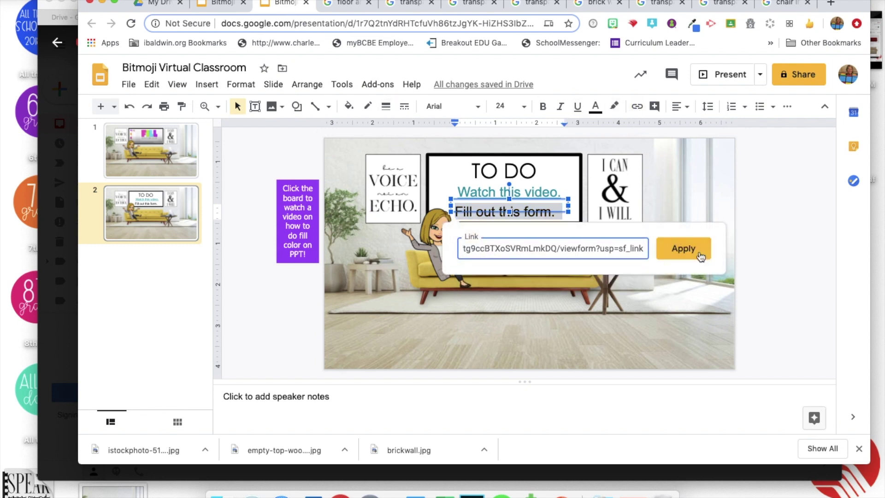
click(683, 249)
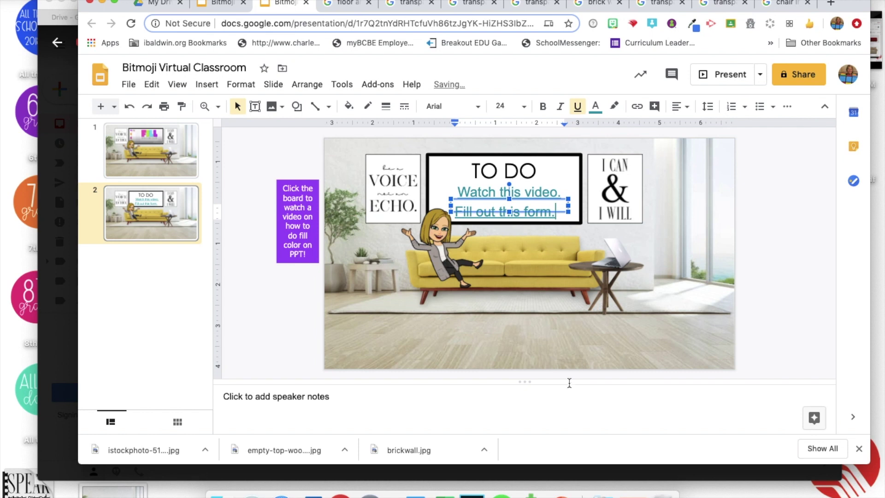
Step: Confirm that 'Watch this video.' links to bit.ly/fontasticfill
click(750, 278)
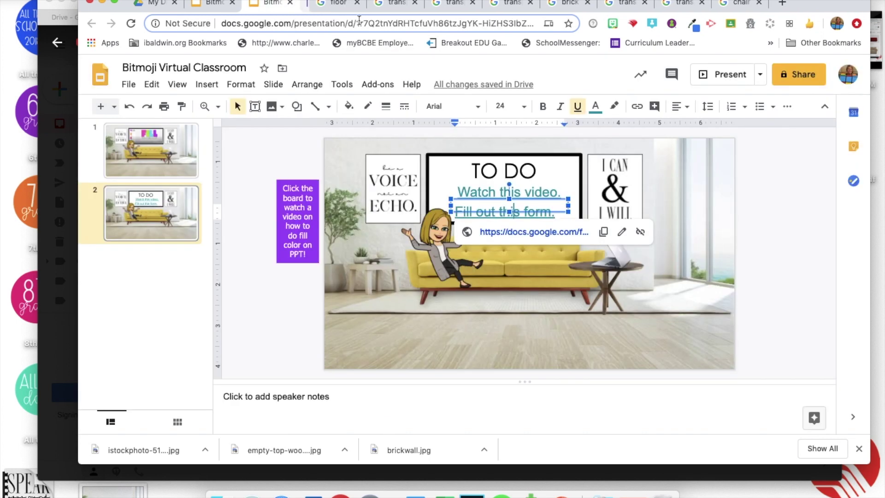
click(291, 301)
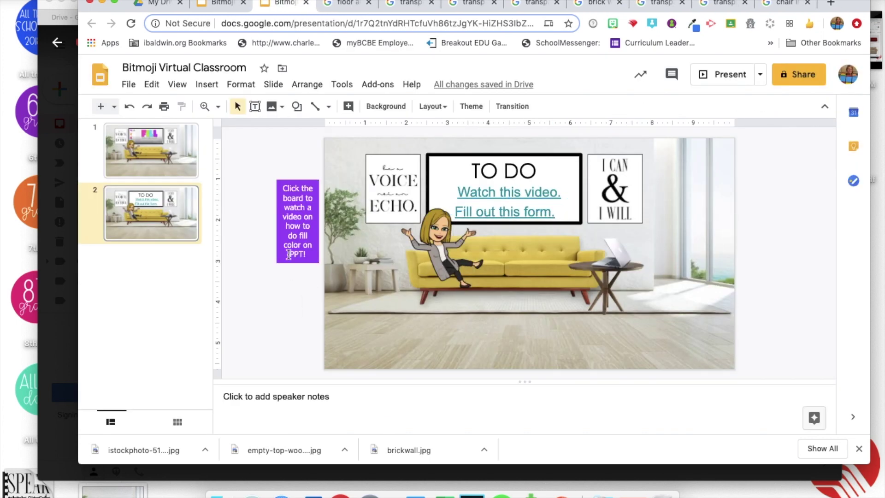
click(497, 196)
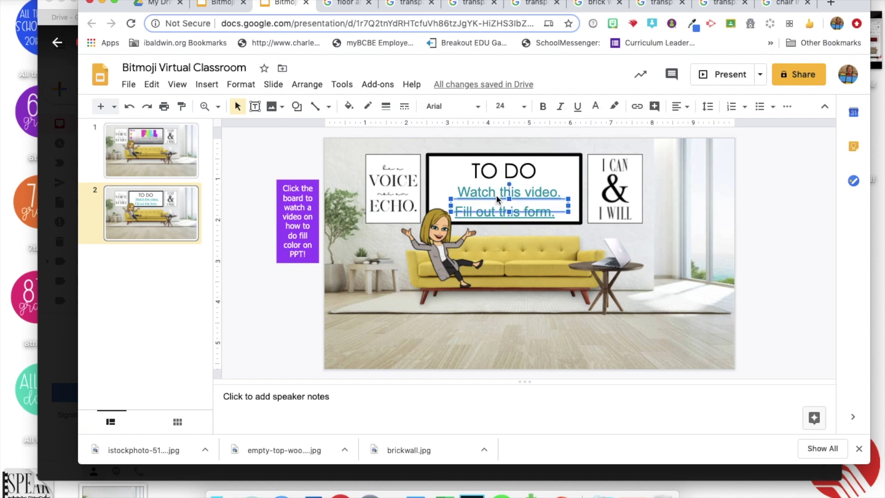
click(497, 196)
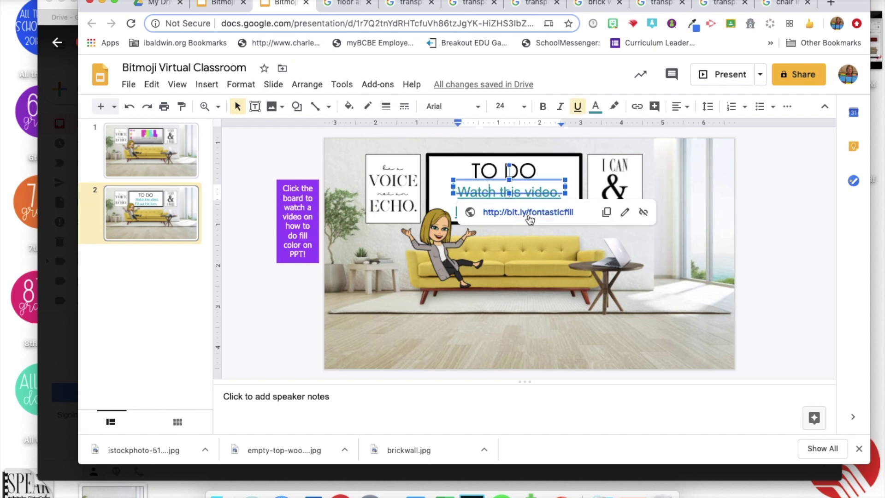
click(306, 308)
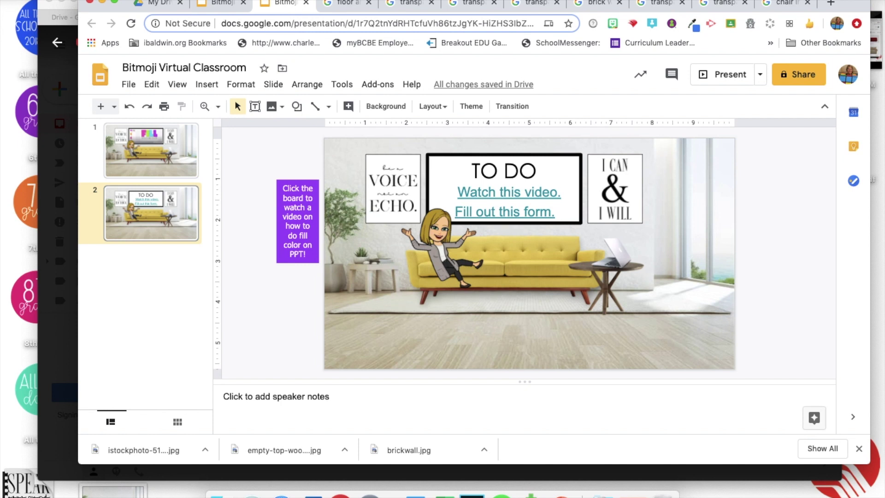
Step: Verify the slide 1 FILL & Outline Color video image links to bit.ly/fontasticfill
click(165, 159)
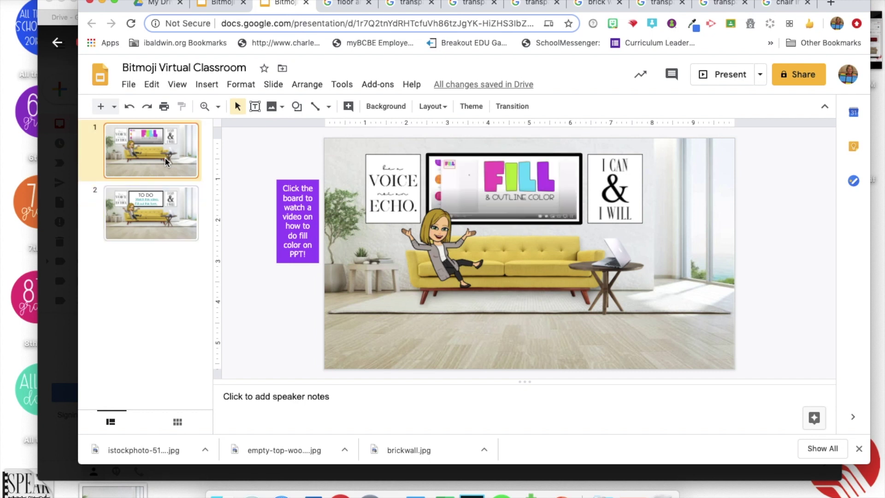
click(525, 194)
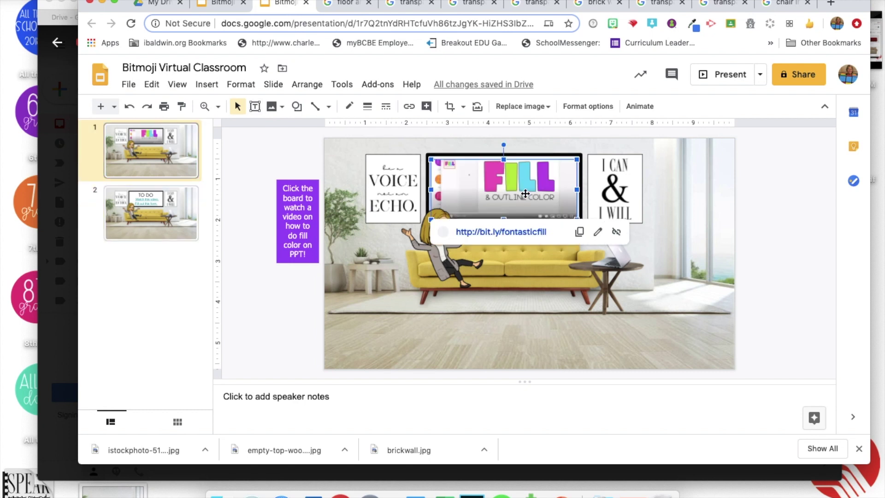
click(289, 315)
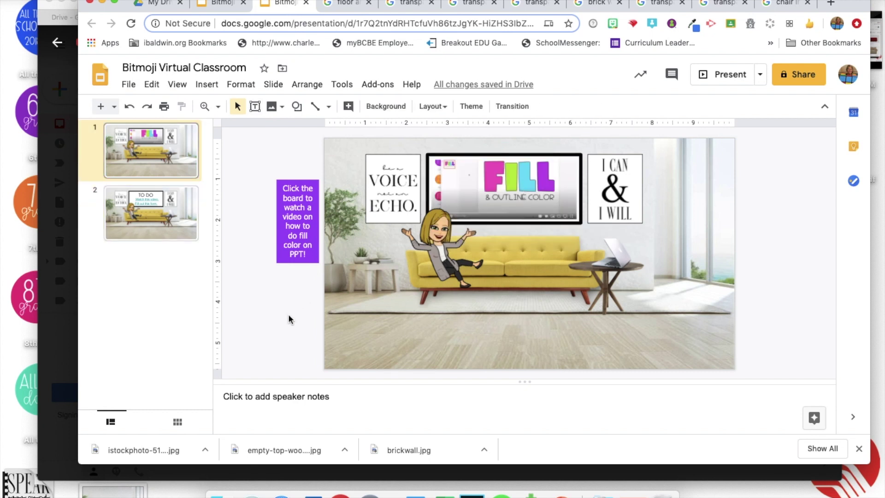
click(224, 3)
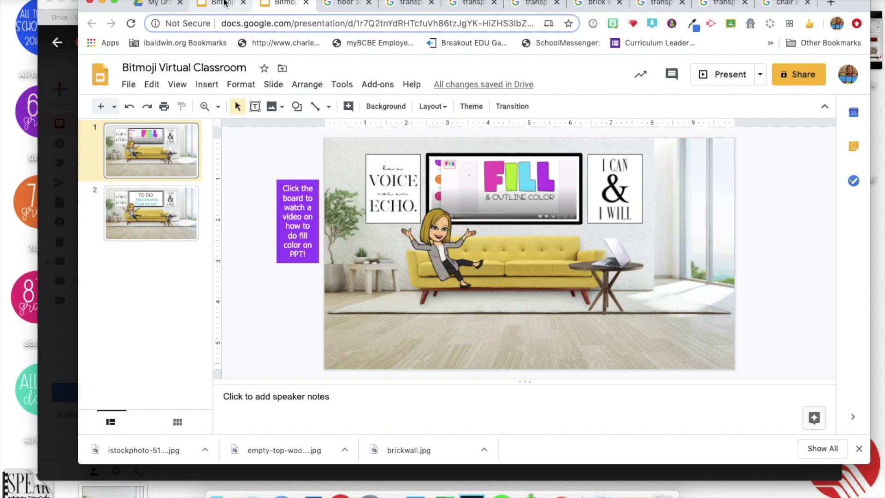